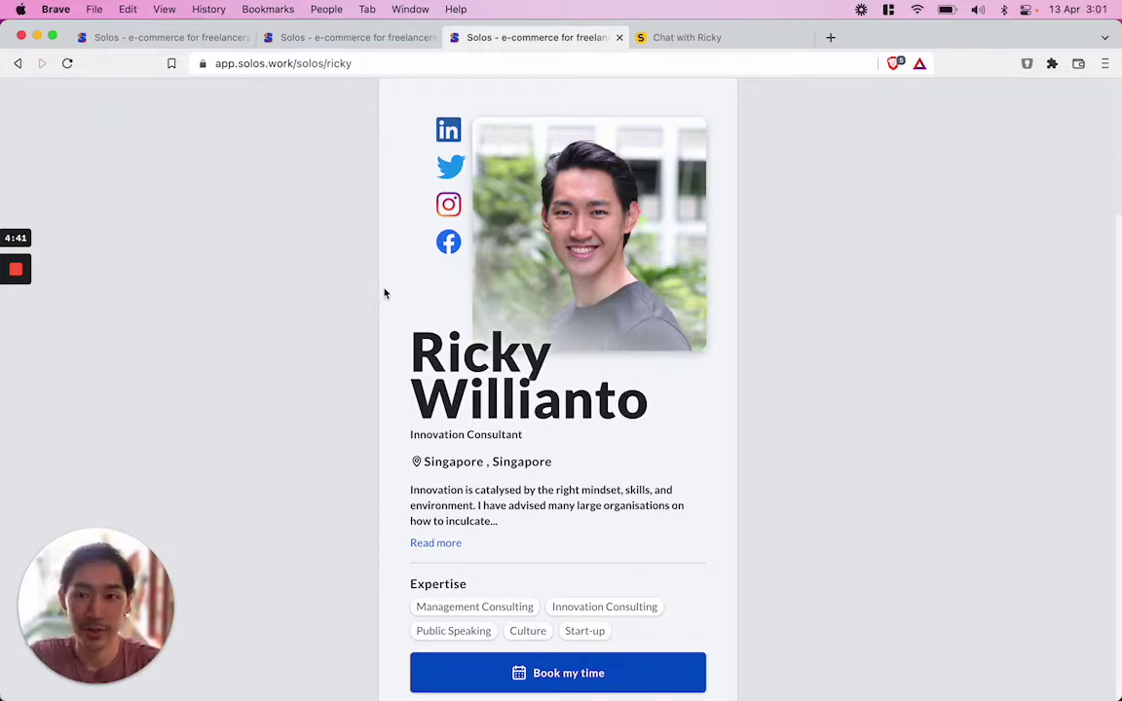
Expand the freelancer's bio on the profile page to its full text.
{"action": "left_click", "coordinate": [320, 62]}
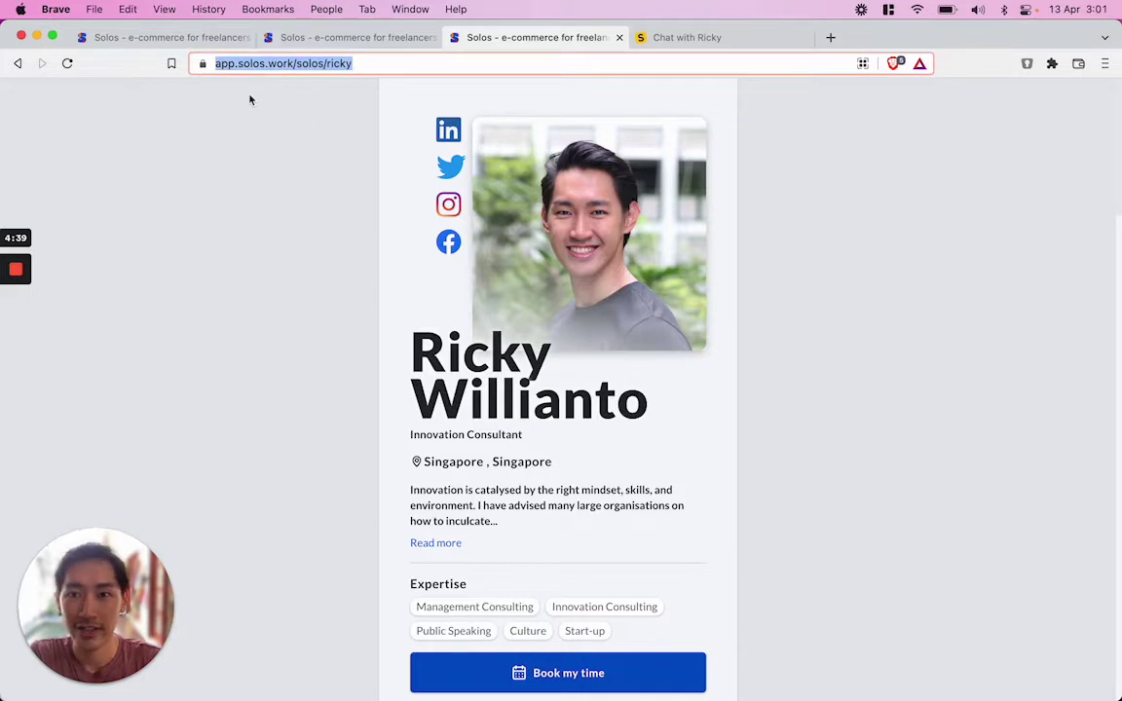
{"action": "left_click", "coordinate": [266, 152]}
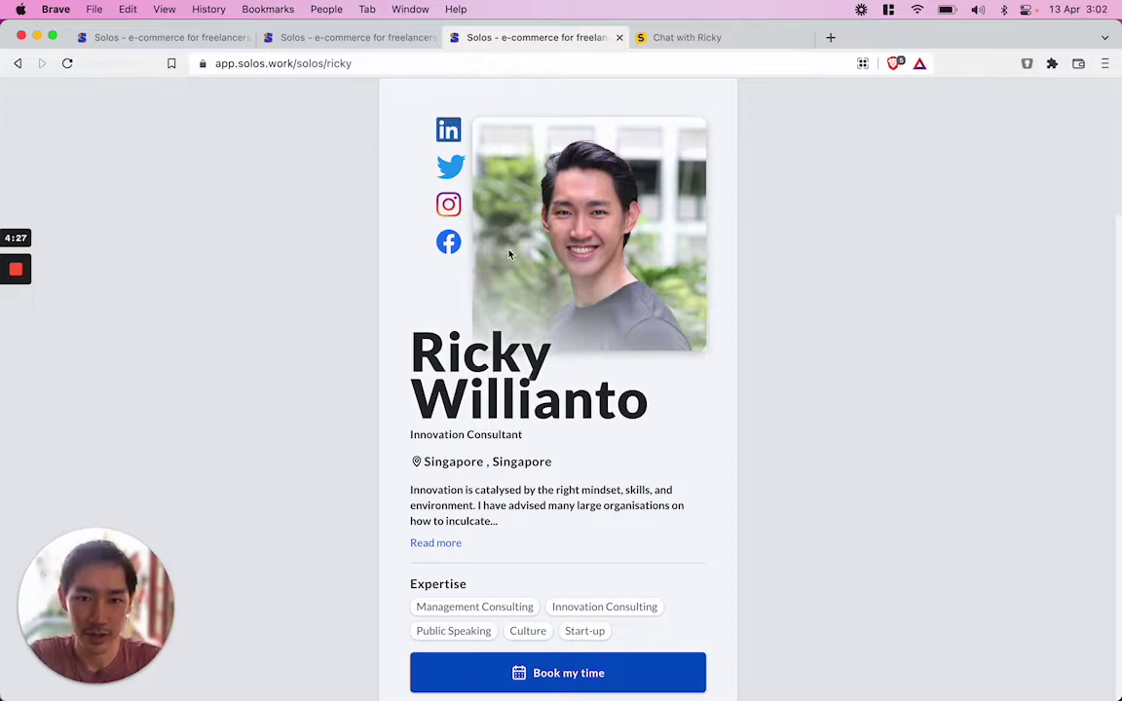
{"action": "scroll", "coordinate": [706, 389], "scroll_direction": "down", "scroll_amount": 2}
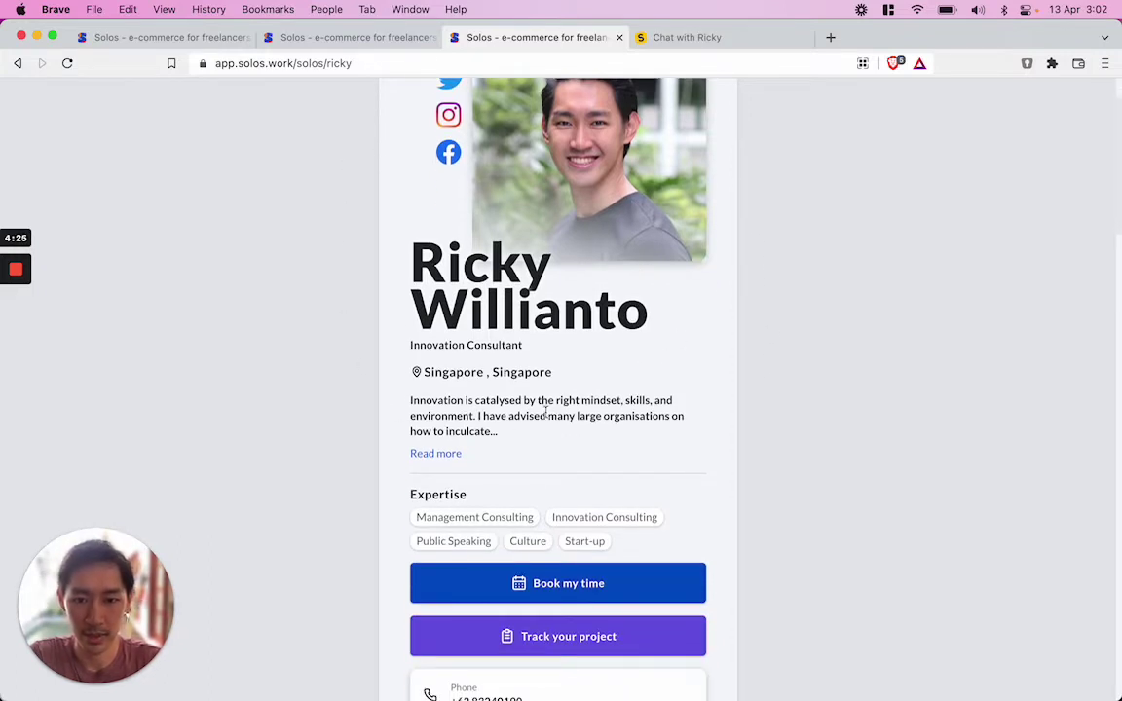
{"action": "left_click", "coordinate": [435, 453]}
Browse services, past clients and the first two testimonials, then return to the top.
{"action": "scroll", "coordinate": [383, 407], "scroll_direction": "down", "scroll_amount": 3}
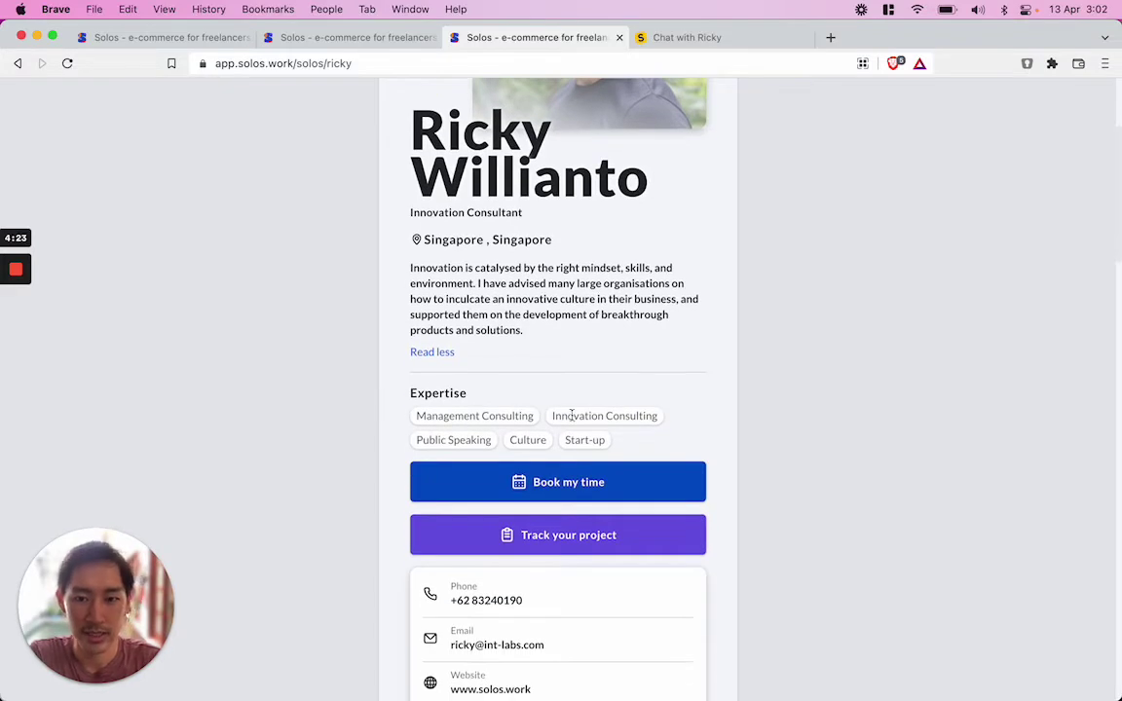
{"action": "scroll", "coordinate": [416, 381], "scroll_direction": "down", "scroll_amount": 3}
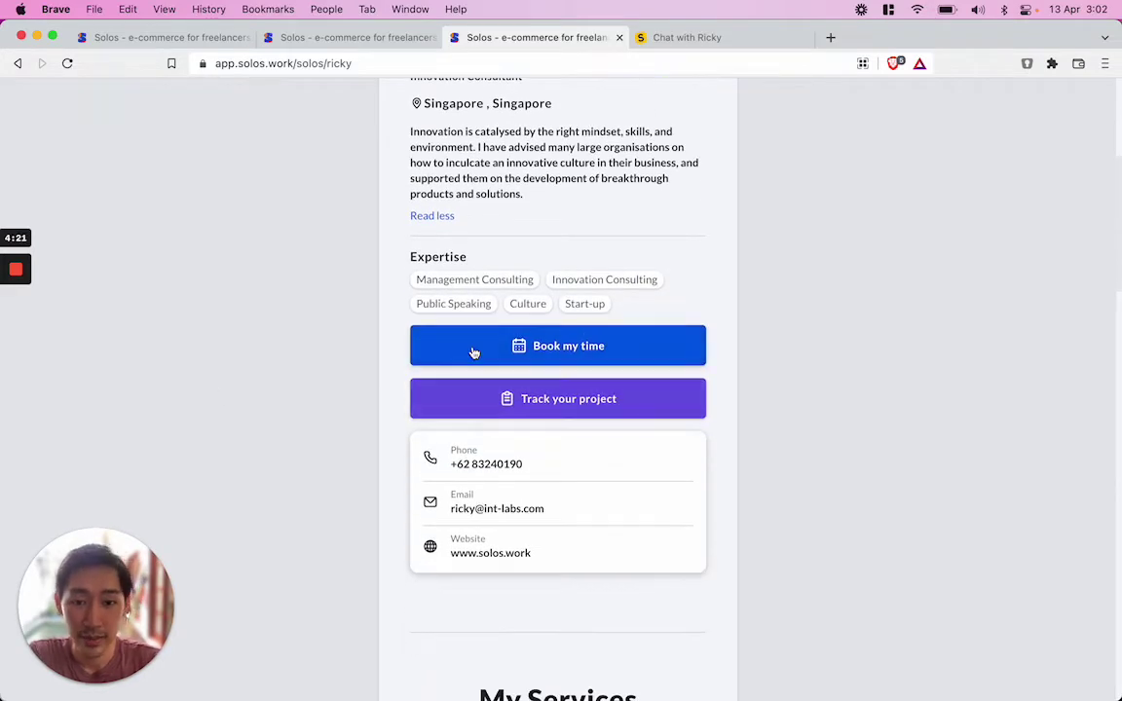
{"action": "scroll", "coordinate": [419, 394], "scroll_direction": "down", "scroll_amount": 1}
{"action": "scroll", "coordinate": [419, 394], "scroll_direction": "down", "scroll_amount": 10}
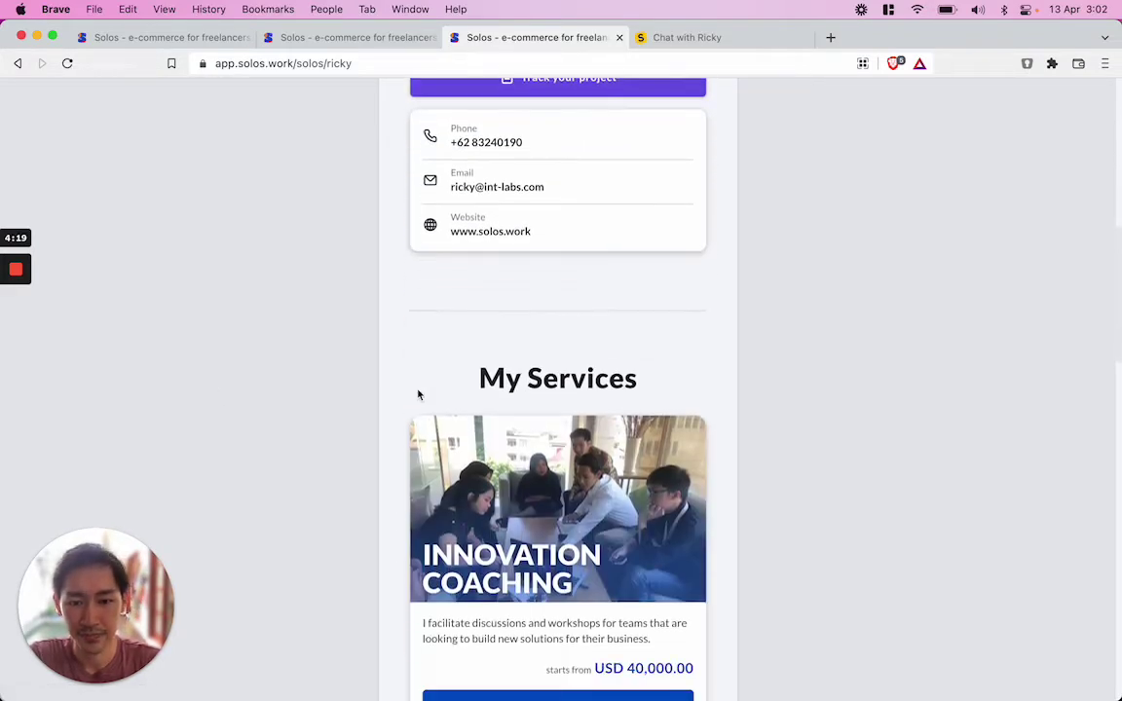
{"action": "scroll", "coordinate": [634, 366], "scroll_direction": "down", "scroll_amount": 15}
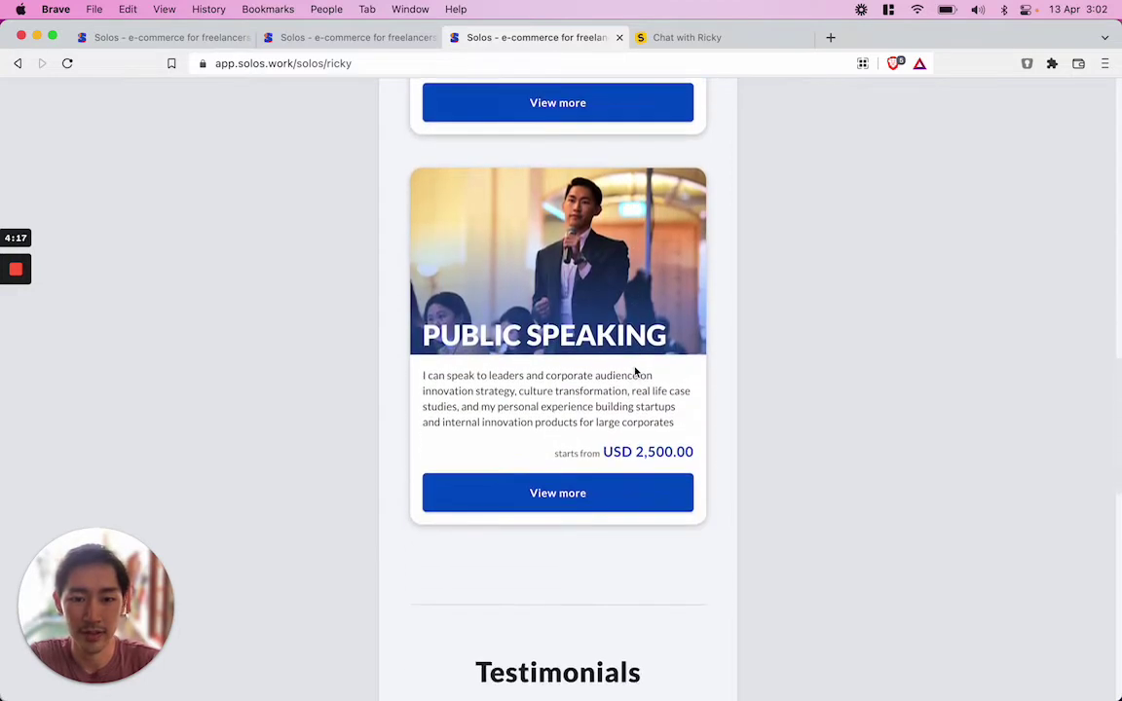
{"action": "left_click", "coordinate": [564, 550]}
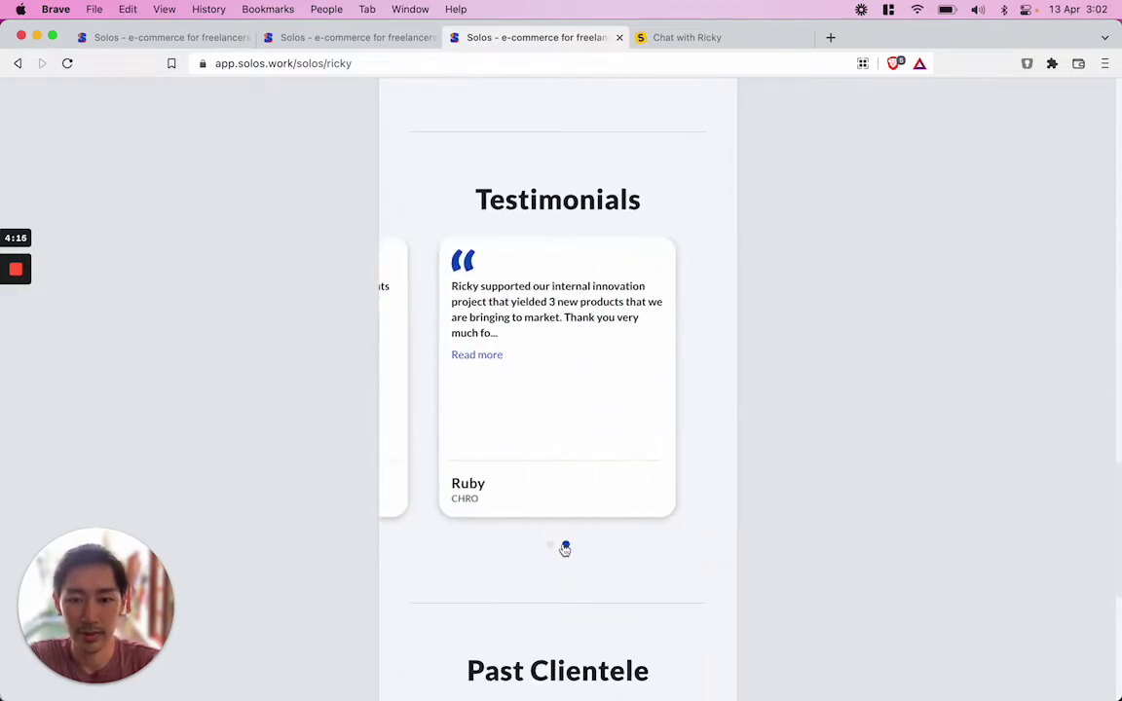
{"action": "left_click", "coordinate": [551, 546]}
{"action": "scroll", "coordinate": [530, 493], "scroll_direction": "down", "scroll_amount": 5}
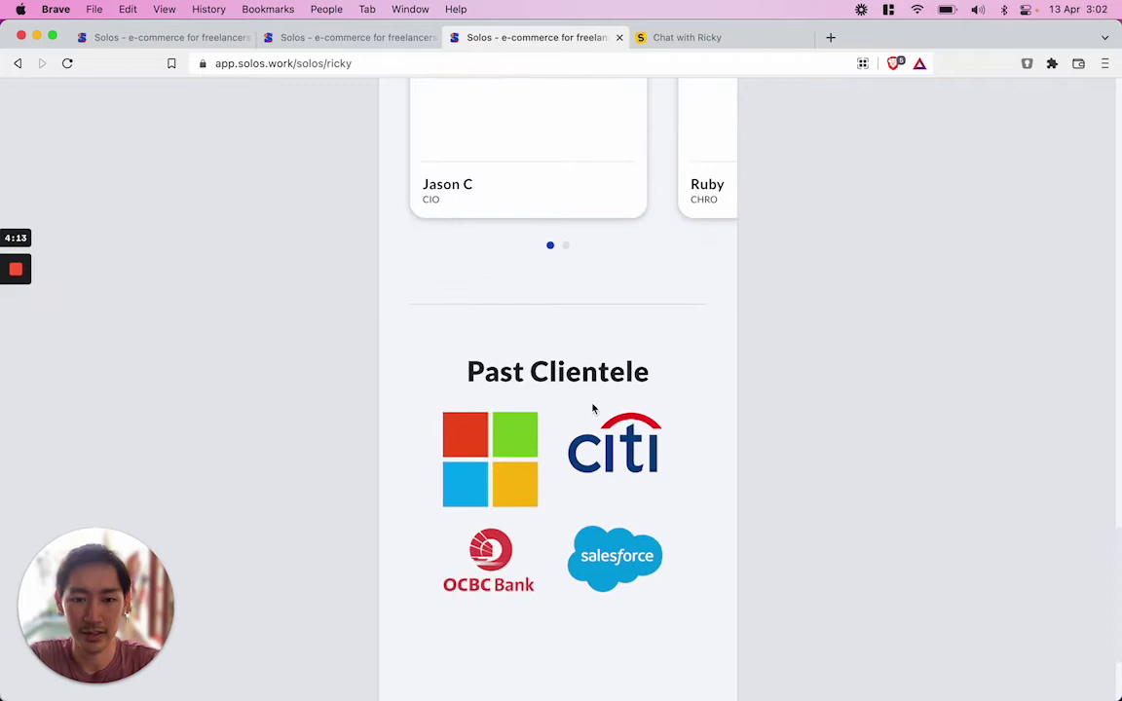
{"action": "scroll", "coordinate": [536, 453], "scroll_direction": "down", "scroll_amount": 3}
{"action": "scroll", "coordinate": [605, 483], "scroll_direction": "up", "scroll_amount": 20}
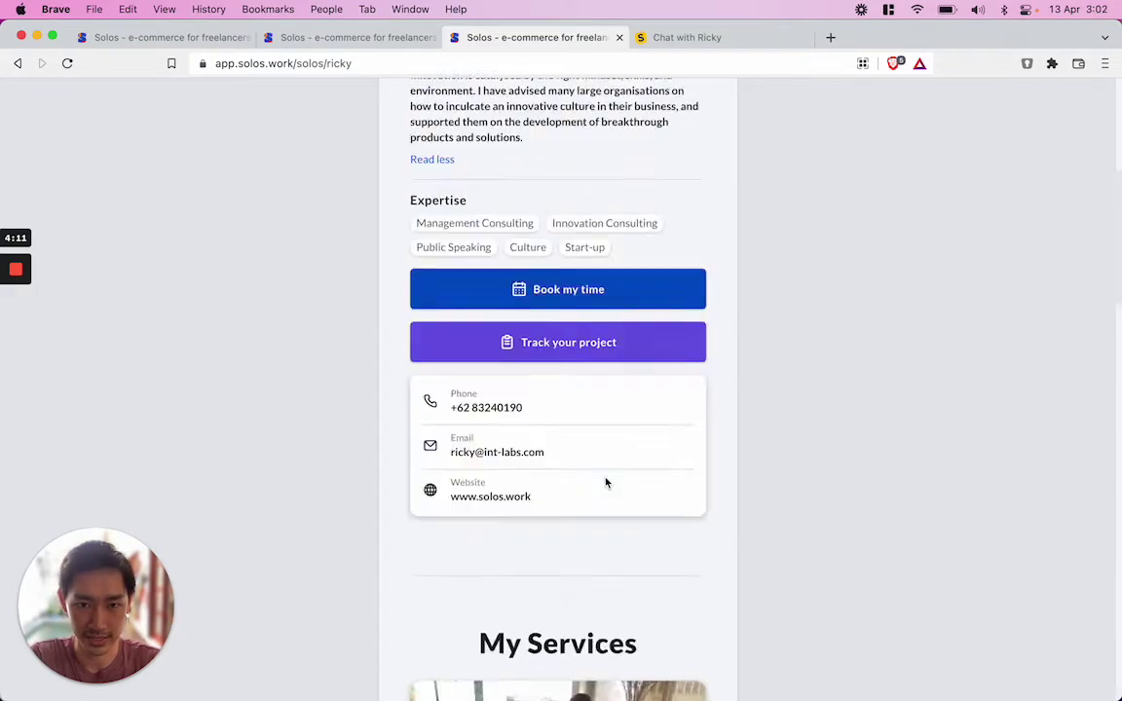
{"action": "scroll", "coordinate": [616, 443], "scroll_direction": "down", "scroll_amount": 3}
{"action": "scroll", "coordinate": [411, 390], "scroll_direction": "up", "scroll_amount": 3}
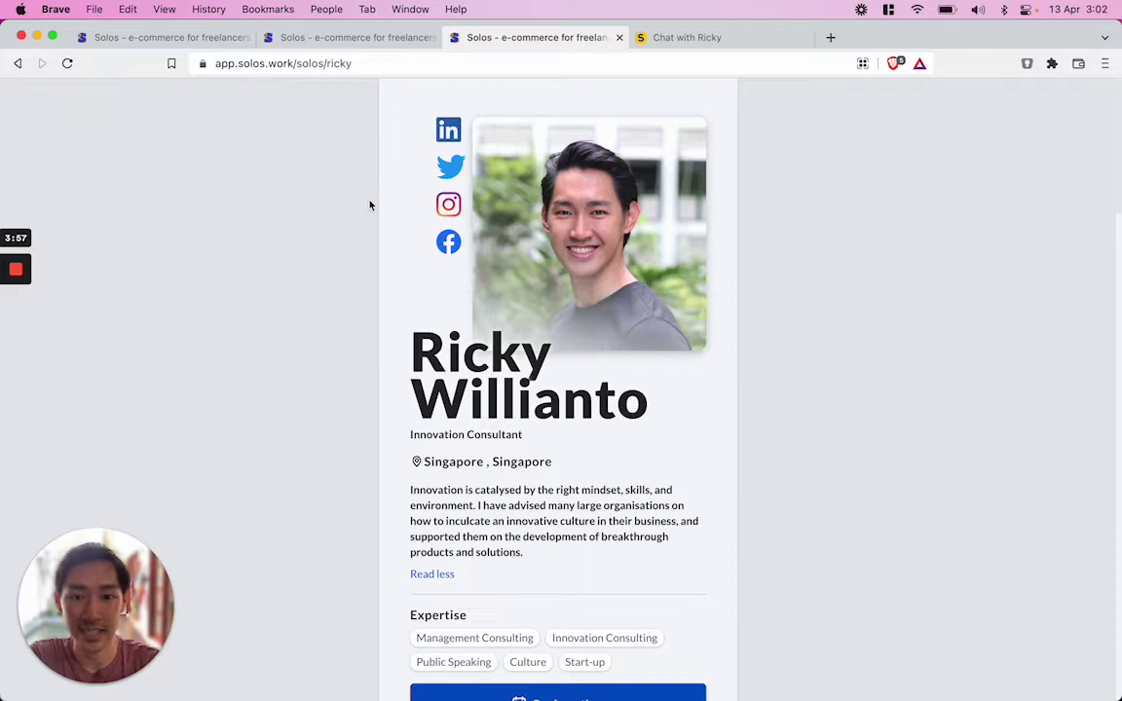
Leave the SavvyCal booking calendar tab and return to the Solos profile tab.
{"action": "scroll", "coordinate": [371, 214], "scroll_direction": "down", "scroll_amount": 3}
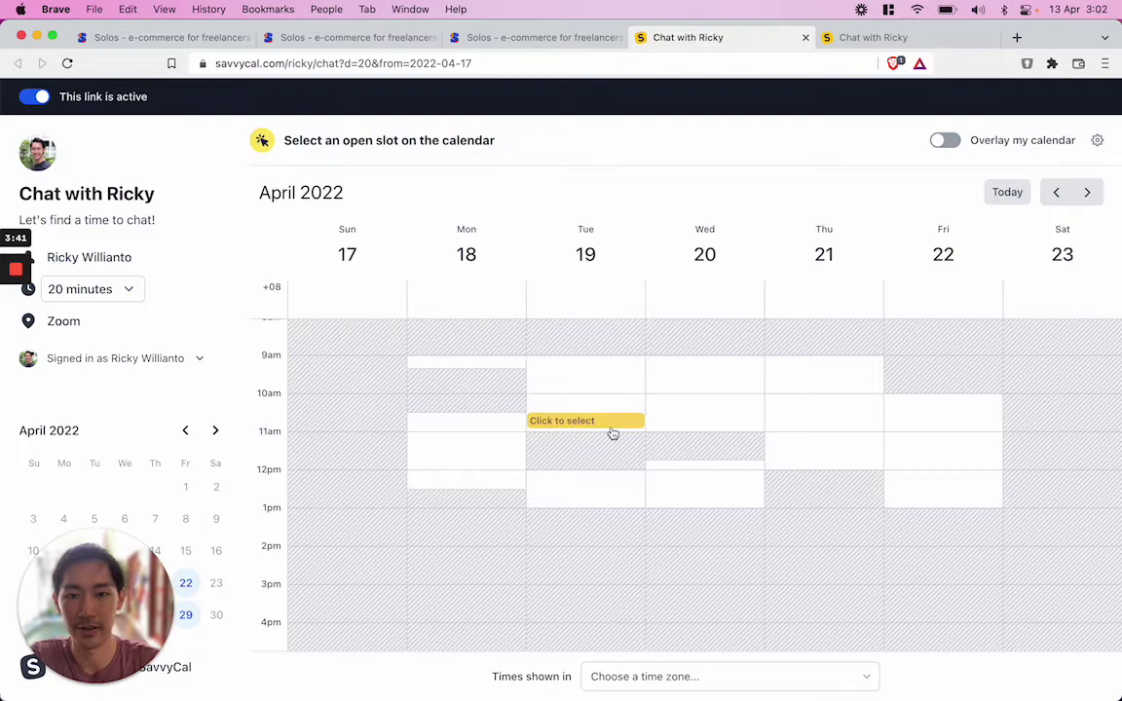
{"action": "left_click", "coordinate": [504, 36]}
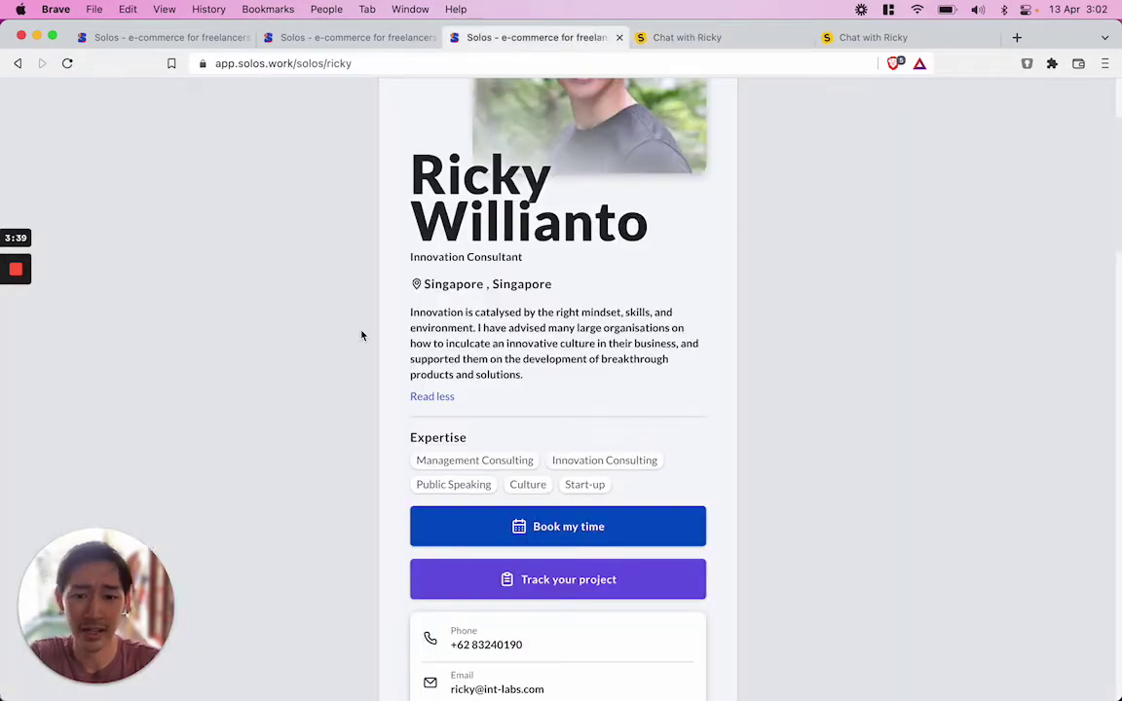
Open Innovation Coaching from My Services, browse its portfolio, and request a quote.
{"action": "scroll", "coordinate": [393, 348], "scroll_direction": "down", "scroll_amount": 5}
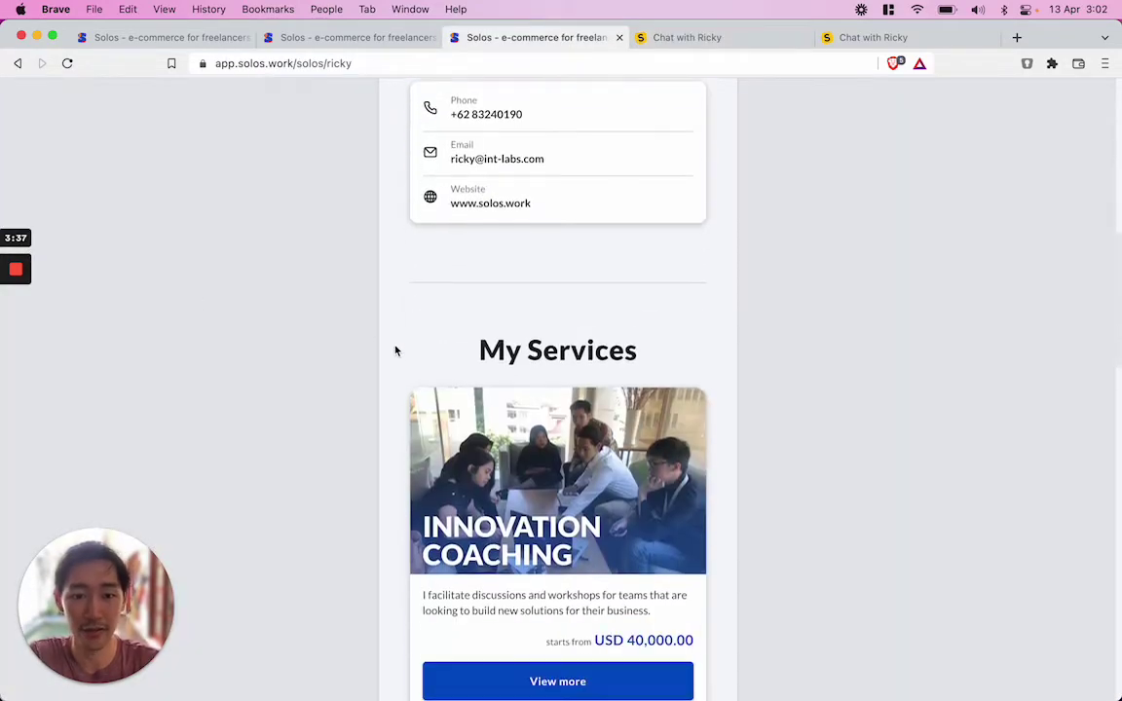
{"action": "scroll", "coordinate": [396, 351], "scroll_direction": "down", "scroll_amount": 2}
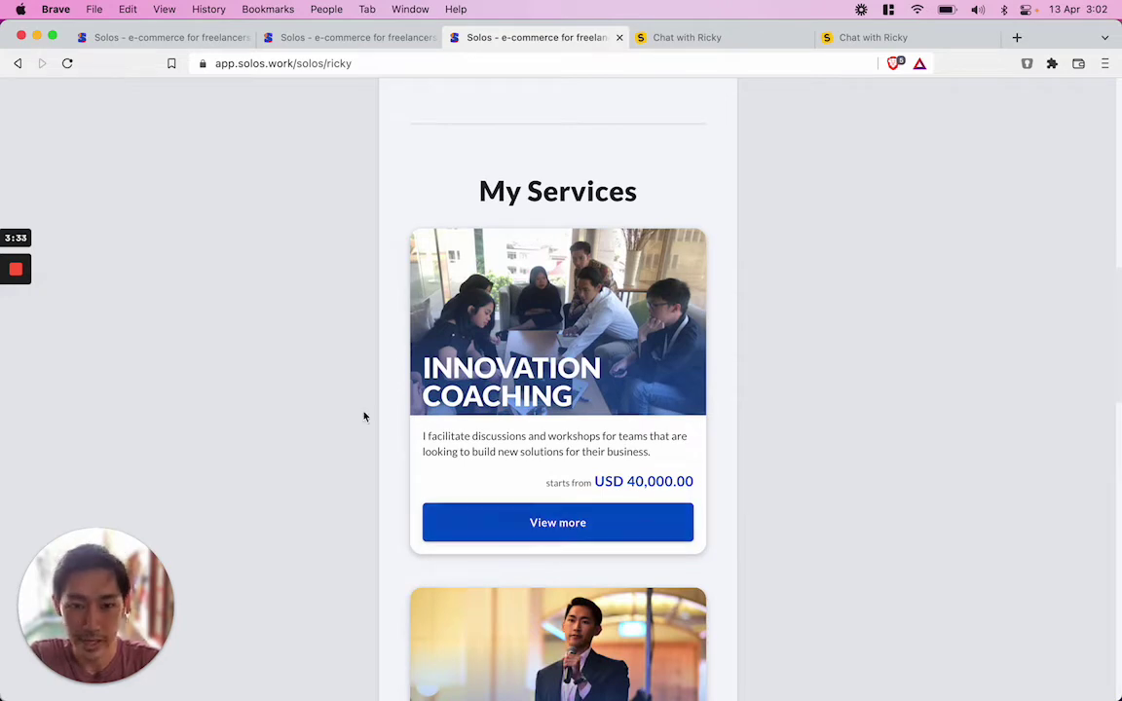
{"action": "scroll", "coordinate": [363, 417], "scroll_direction": "down", "scroll_amount": 1}
{"action": "left_click", "coordinate": [500, 450]}
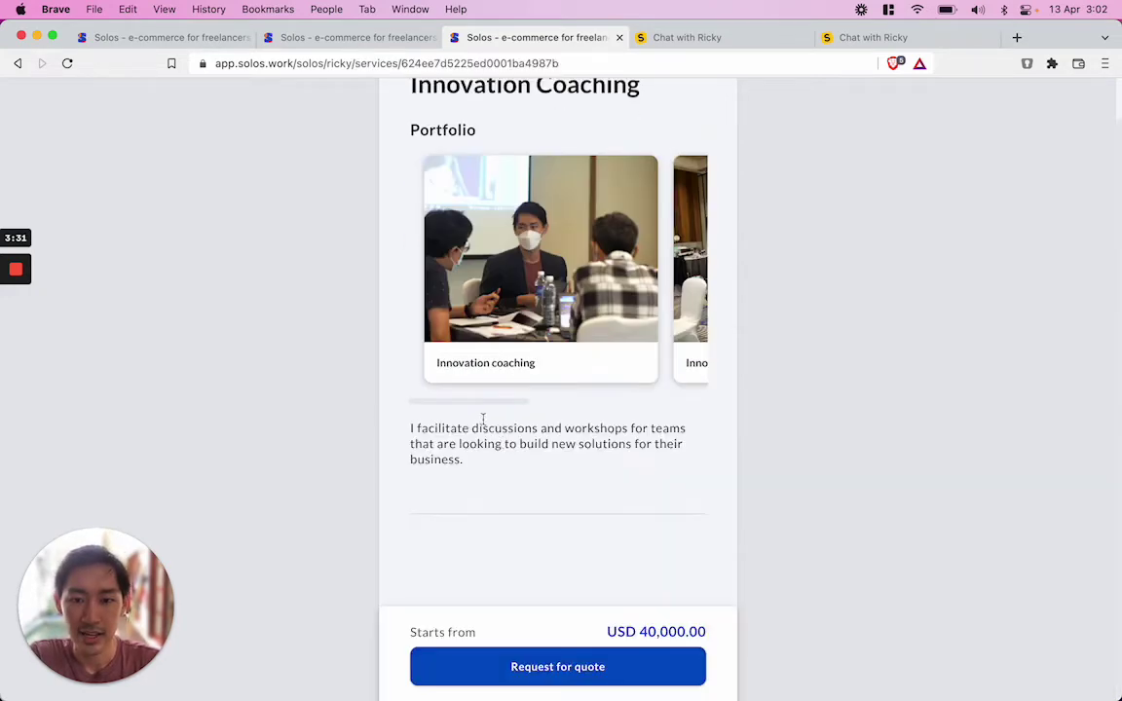
{"action": "scroll", "coordinate": [554, 331], "scroll_direction": "right", "scroll_amount": 5}
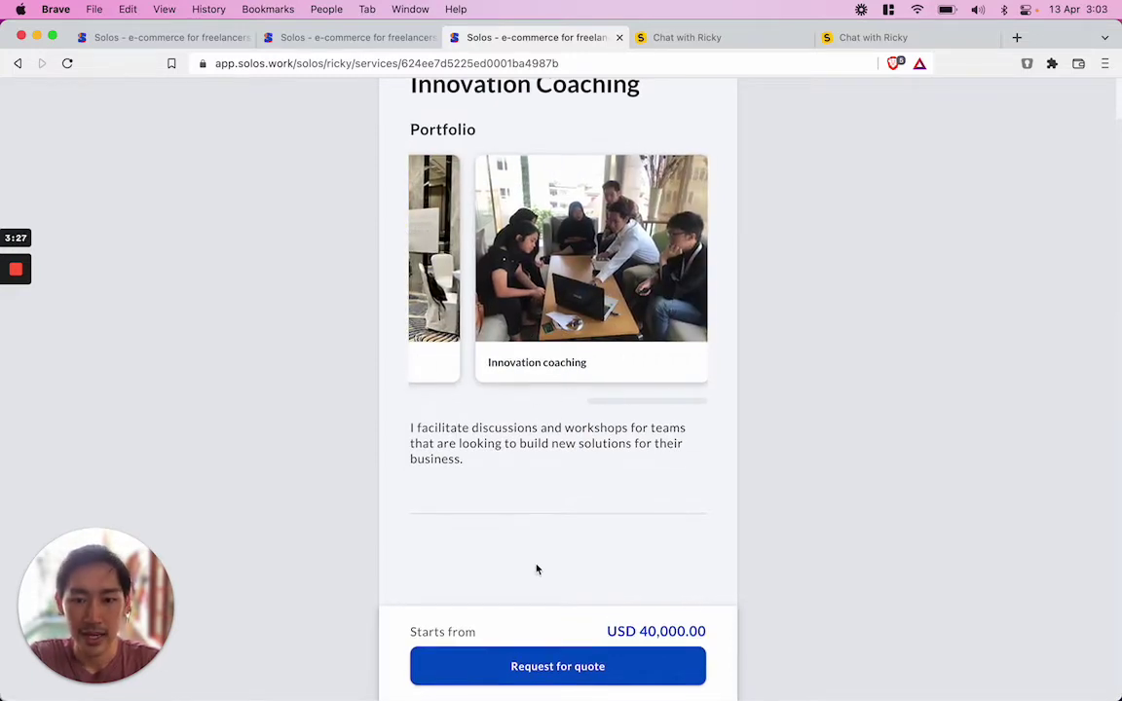
{"action": "left_click", "coordinate": [561, 666]}
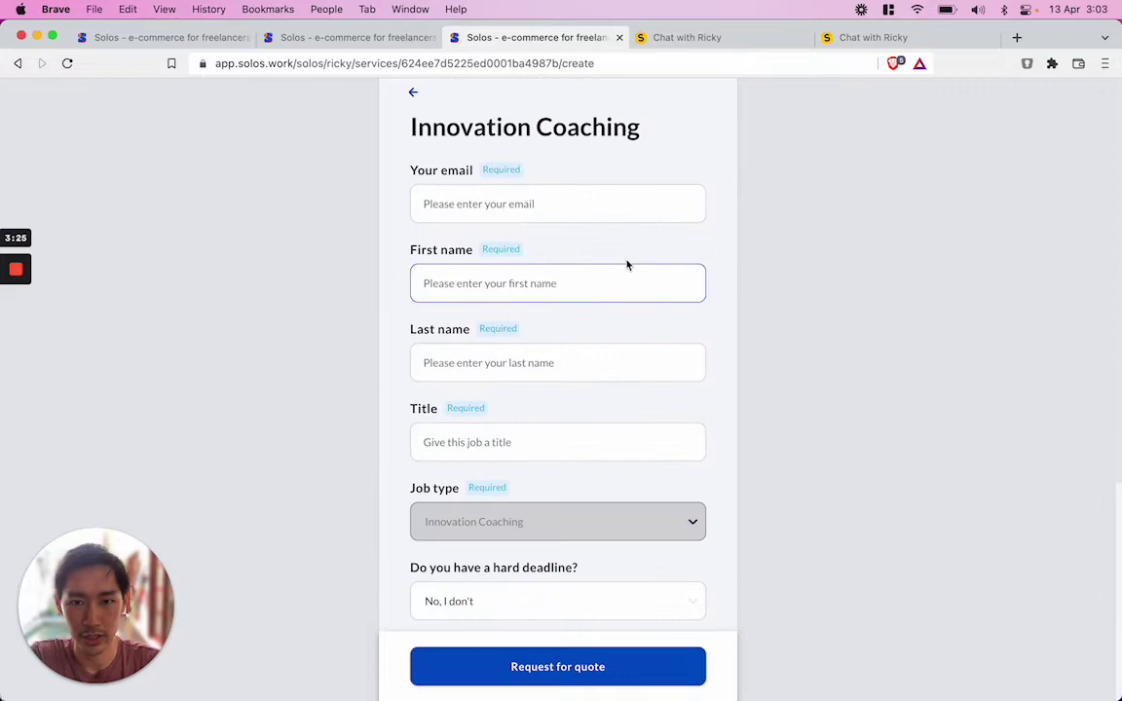
Enter the client's email address, first name and last name in the request form.
{"action": "left_click", "coordinate": [606, 205]}
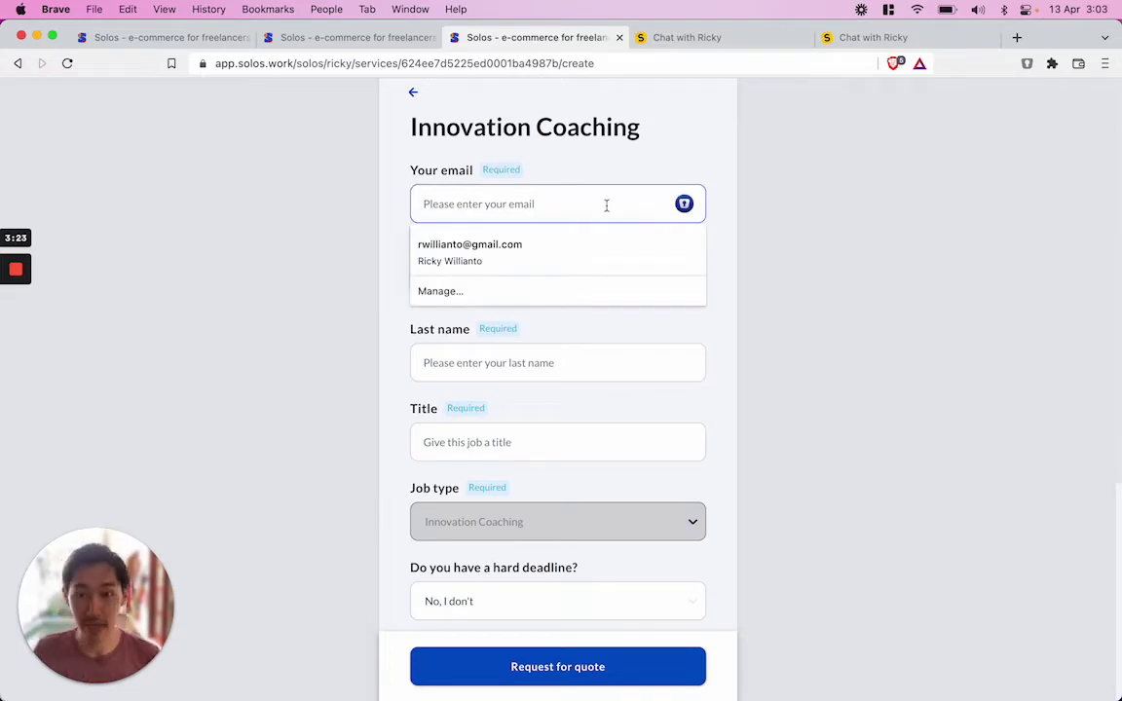
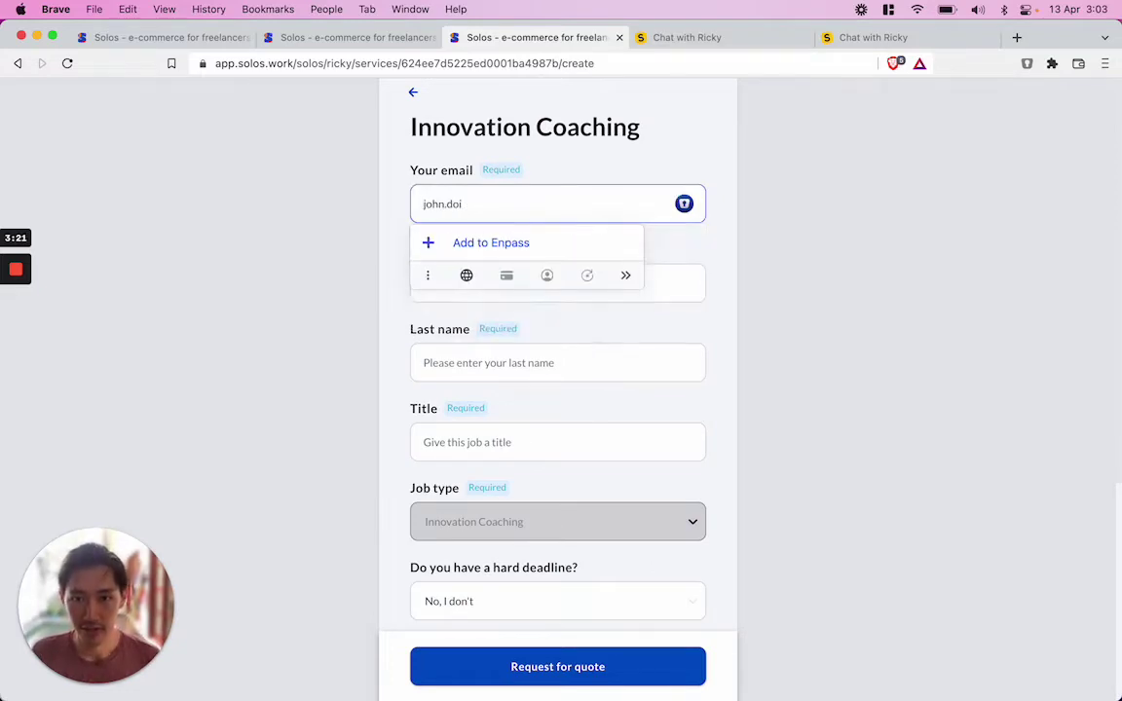
{"action": "key", "text": "Tab"}
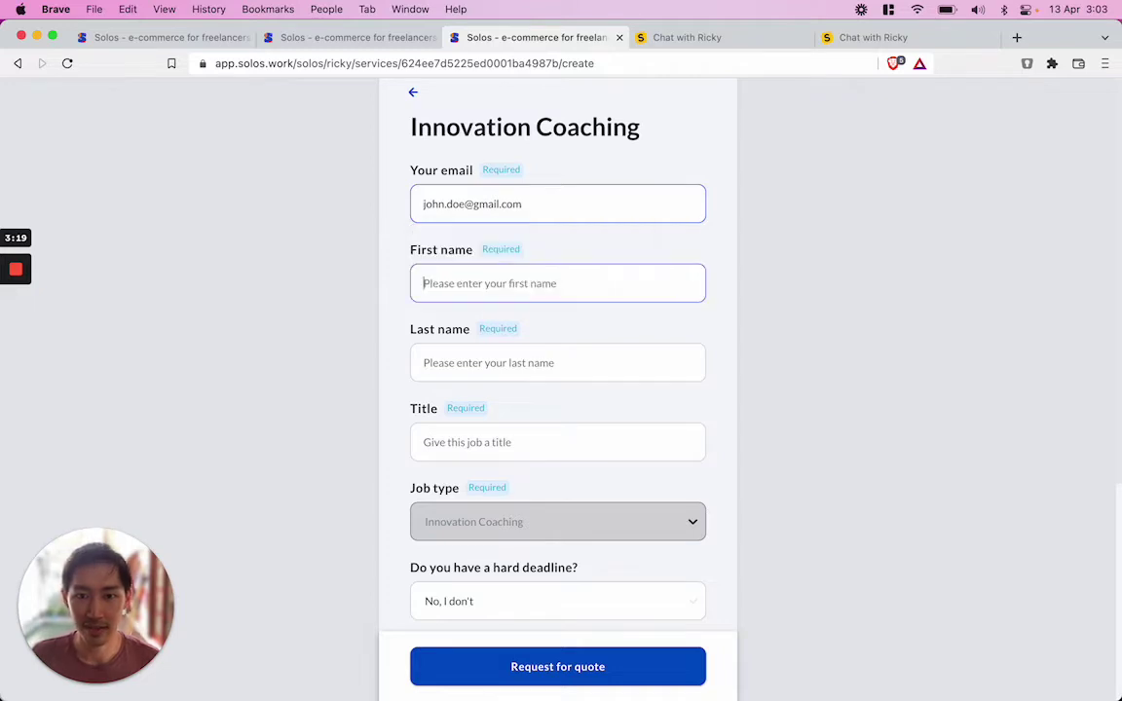
{"action": "type", "text": "Joh"}
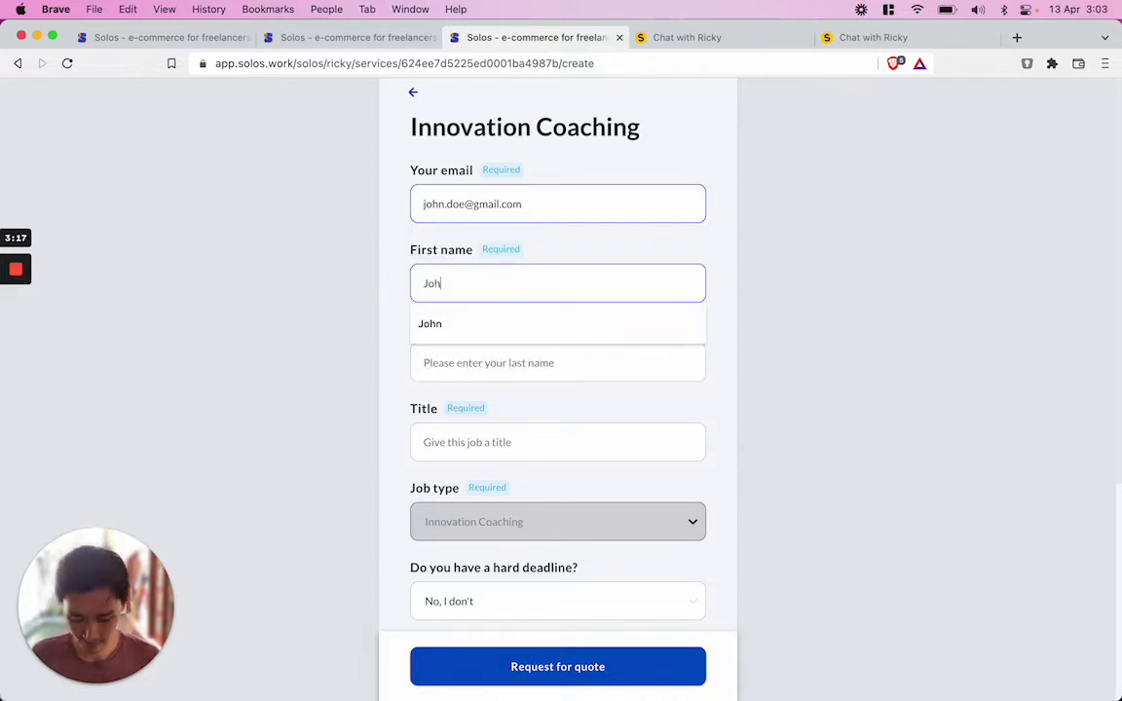
{"action": "type", "text": "n"}
{"action": "key", "text": "Tab"}
{"action": "type", "text": "Doe"}
{"action": "key", "text": "Tab"}
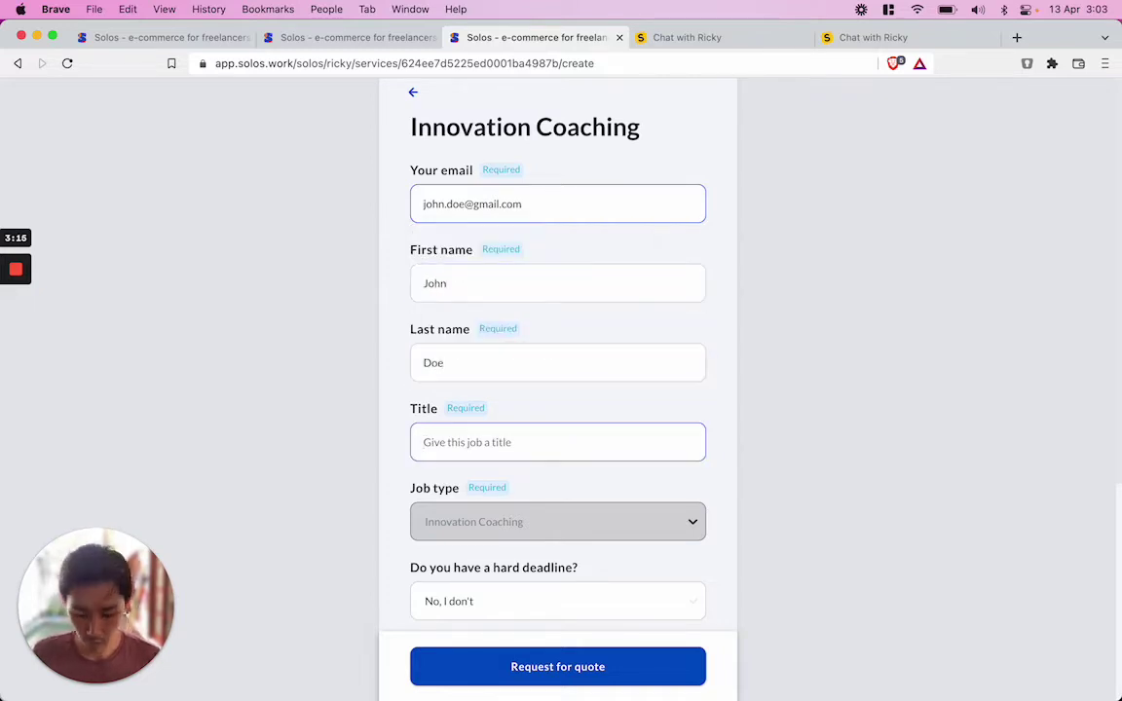
Fill in the job title, 3 coaching days, 25 people and Beginners proficiency.
{"action": "type", "text": "Innovation Coaching"}
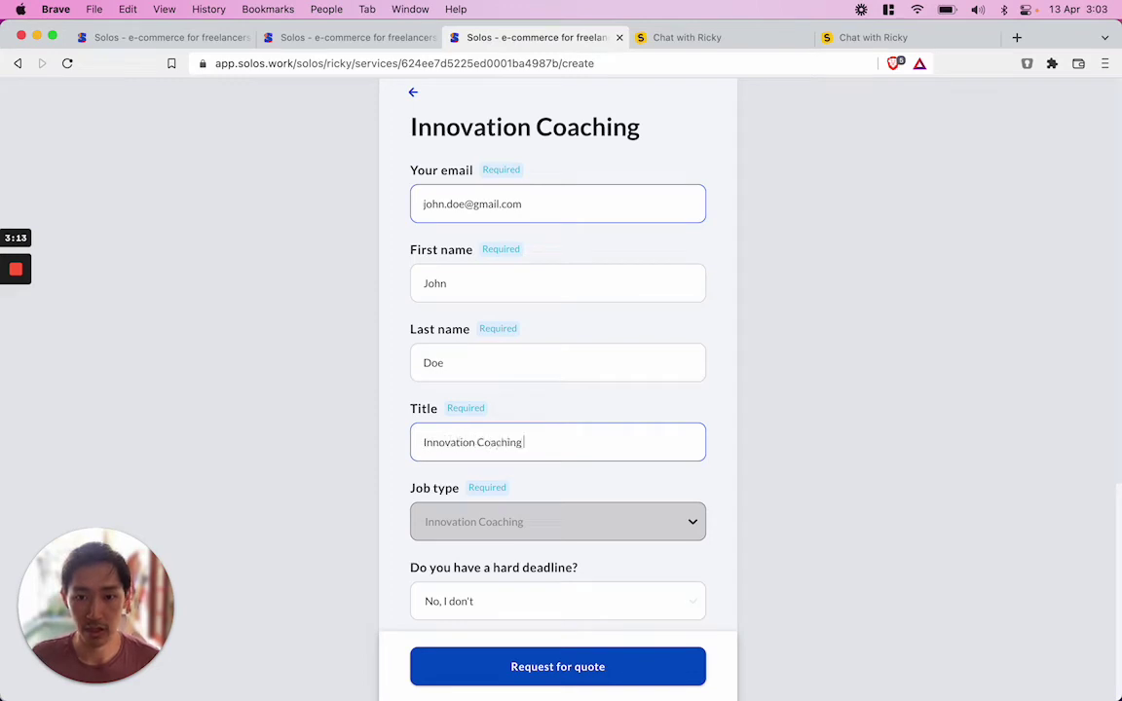
{"action": "type", "text": " Wor"}
{"action": "key", "text": "BackSpace"}
{"action": "key", "text": "BackSpace"}
{"action": "key", "text": "BackSpace"}
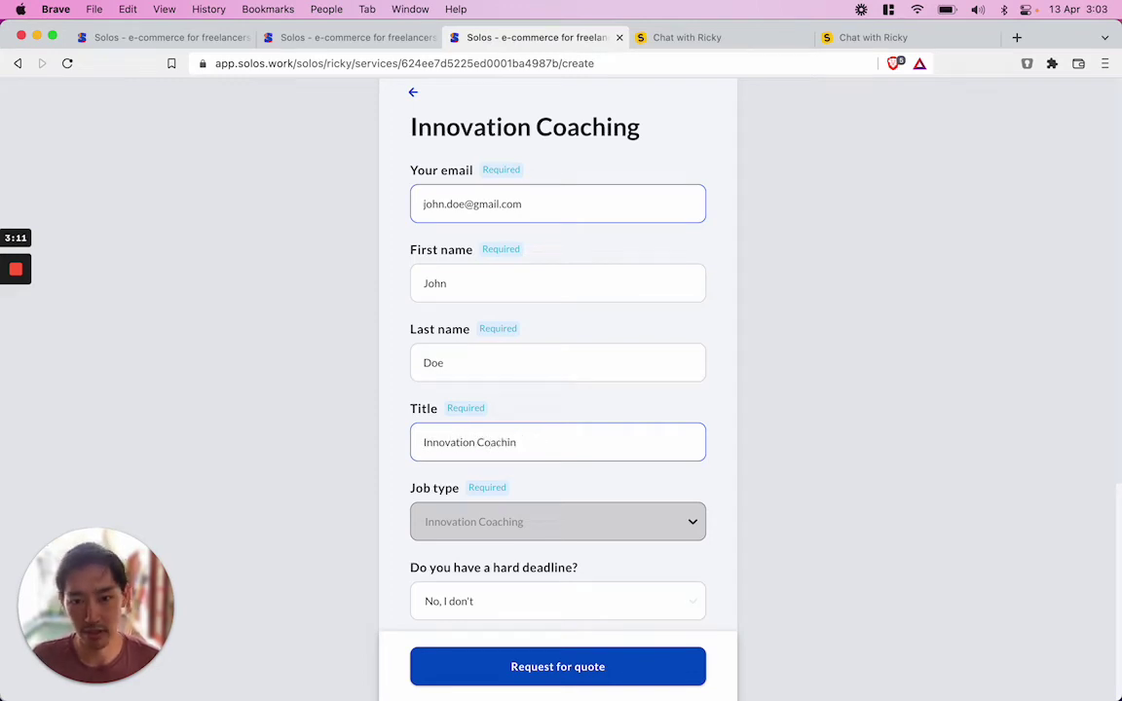
{"action": "type", "text": "g"}
{"action": "key", "text": "Tab"}
{"action": "scroll", "coordinate": [606, 207], "scroll_direction": "down", "scroll_amount": 5}
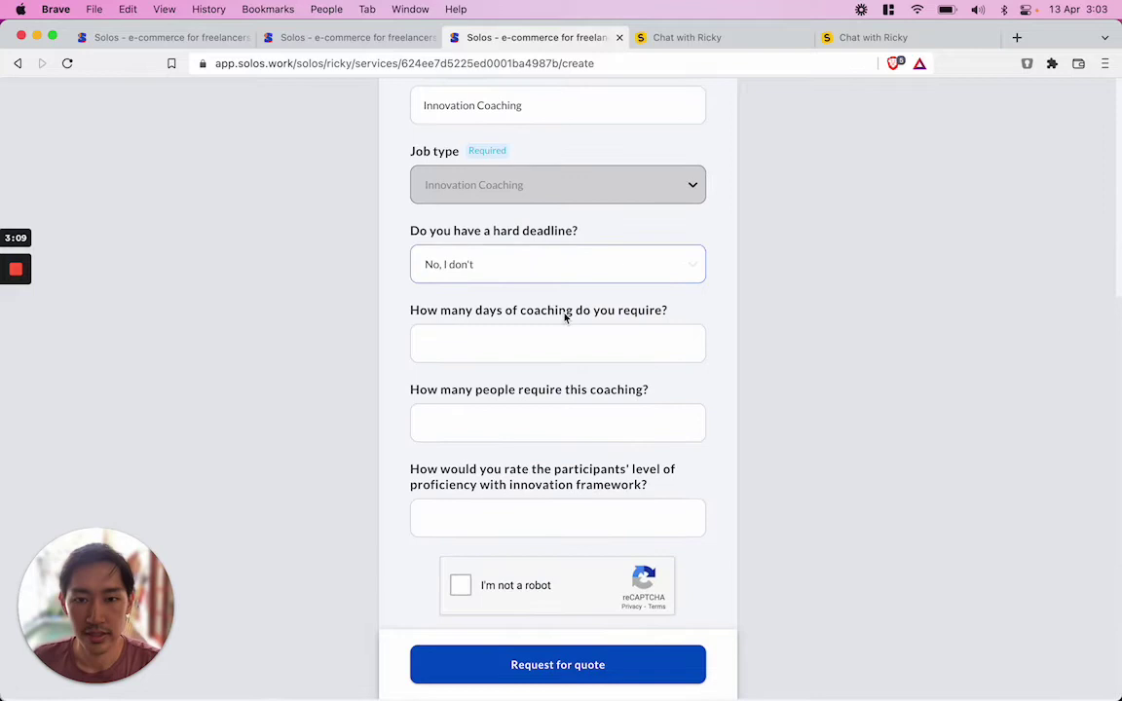
{"action": "left_click", "coordinate": [567, 344]}
{"action": "type", "text": "3"}
{"action": "left_click", "coordinate": [560, 439]}
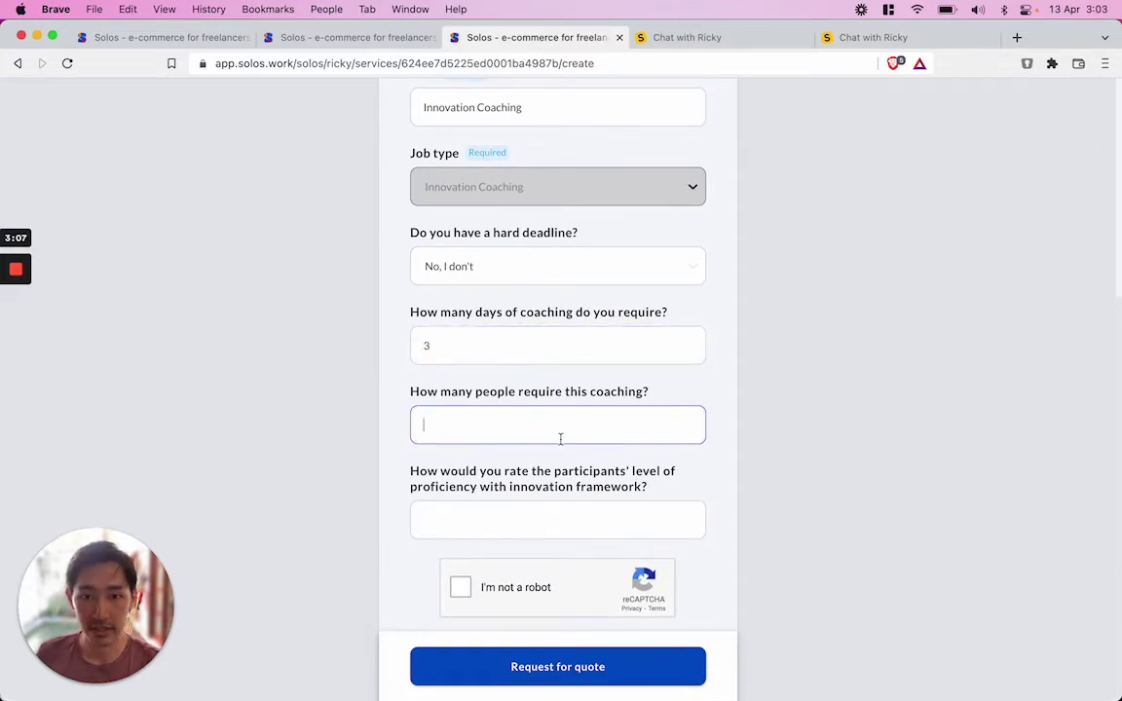
{"action": "type", "text": "25"}
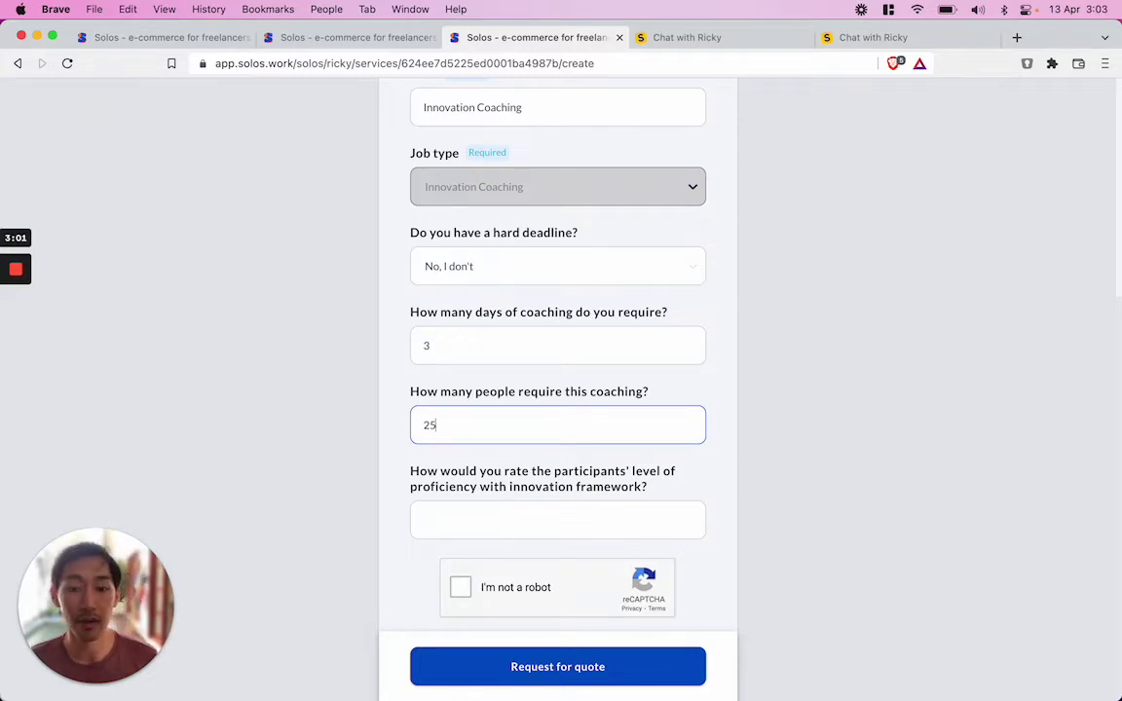
{"action": "left_click", "coordinate": [528, 521]}
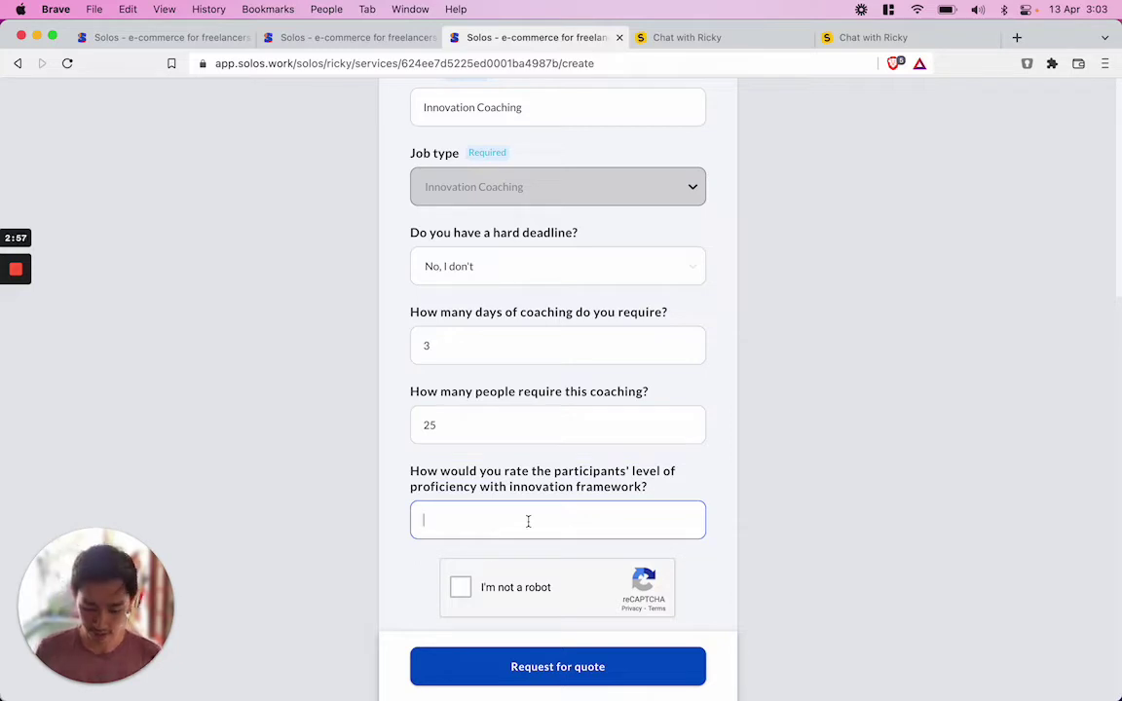
{"action": "type", "text": "Beginners"}
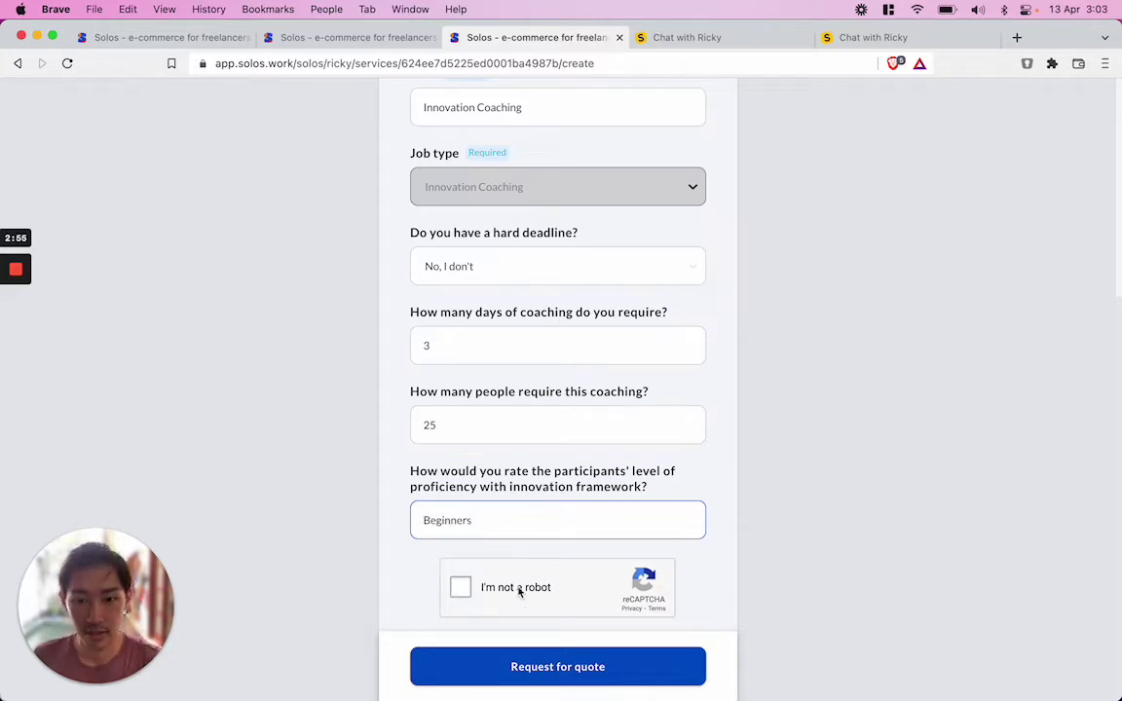
Pass the not-a-robot check by selecting the crosswalk images and verifying.
{"action": "left_click", "coordinate": [520, 591]}
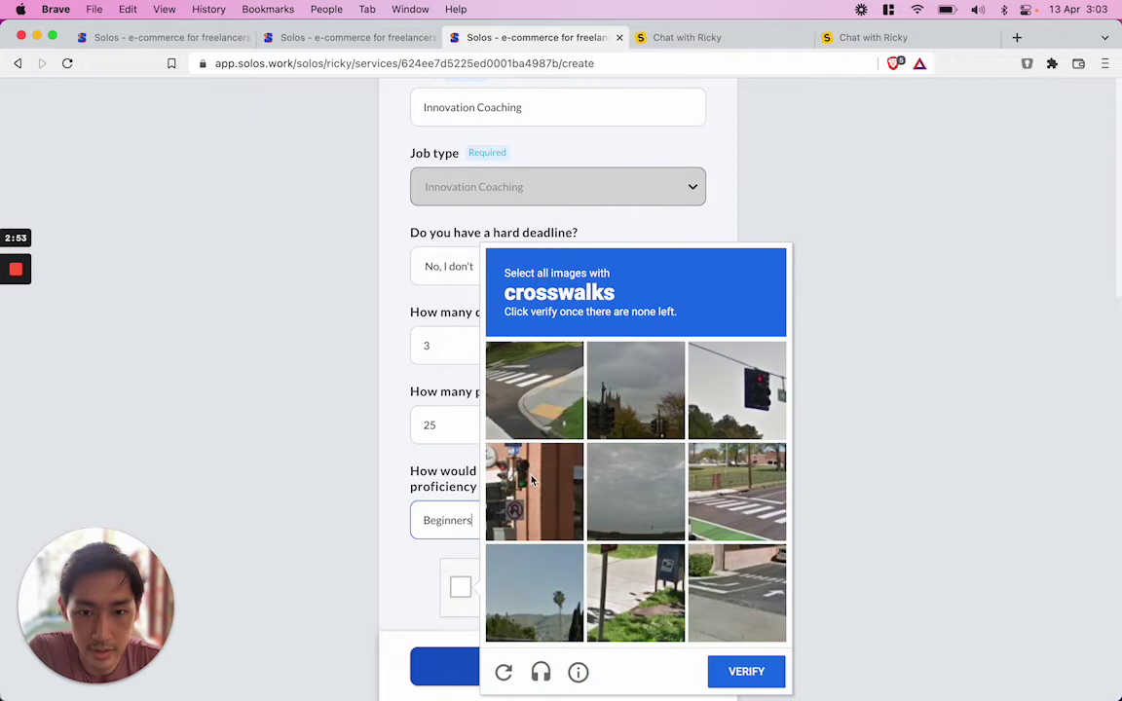
{"action": "left_click", "coordinate": [535, 389]}
{"action": "left_click", "coordinate": [736, 492]}
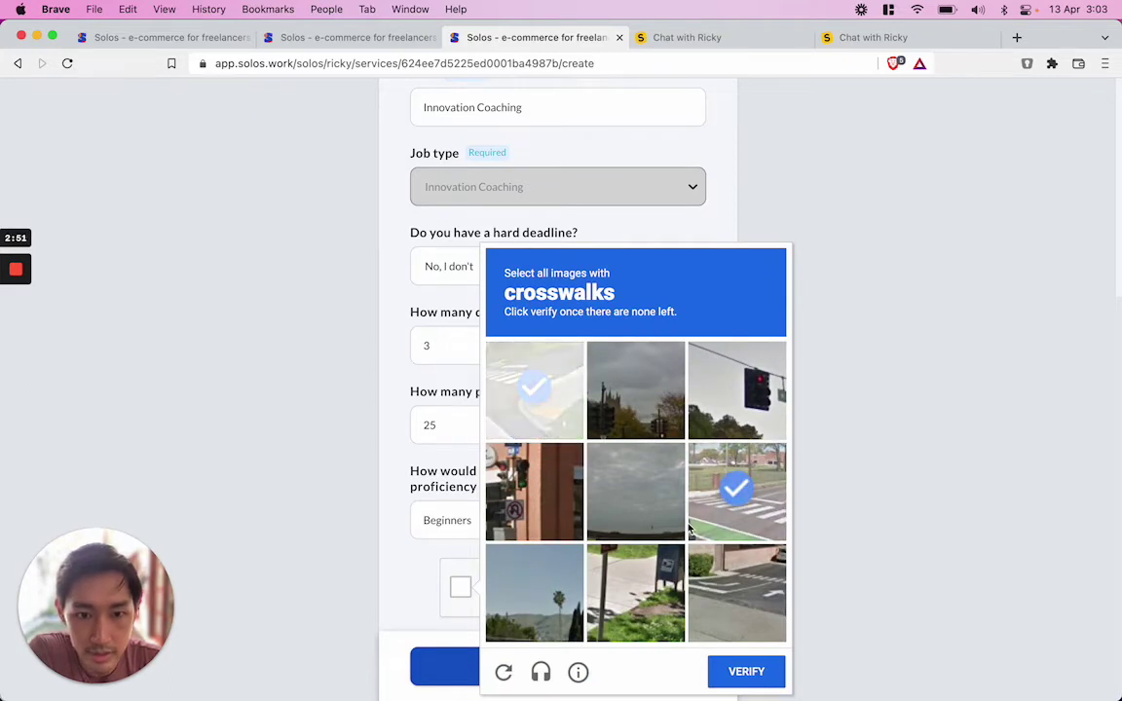
{"action": "left_click", "coordinate": [734, 579]}
{"action": "left_click", "coordinate": [737, 630]}
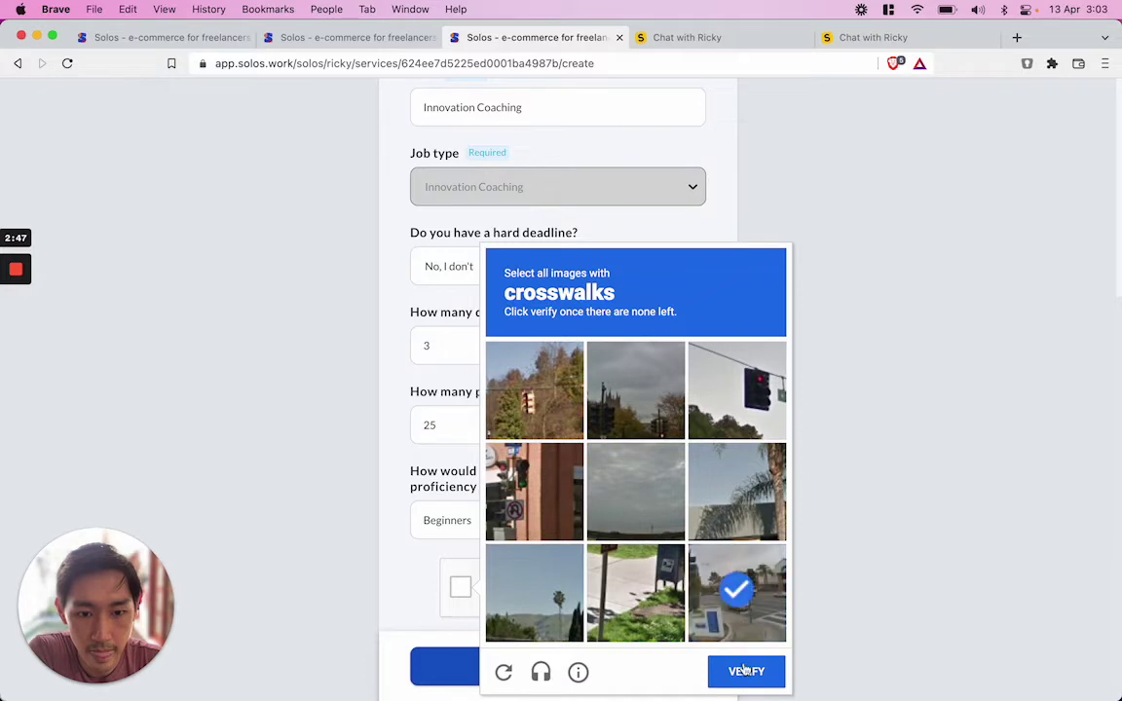
{"action": "left_click", "coordinate": [744, 670]}
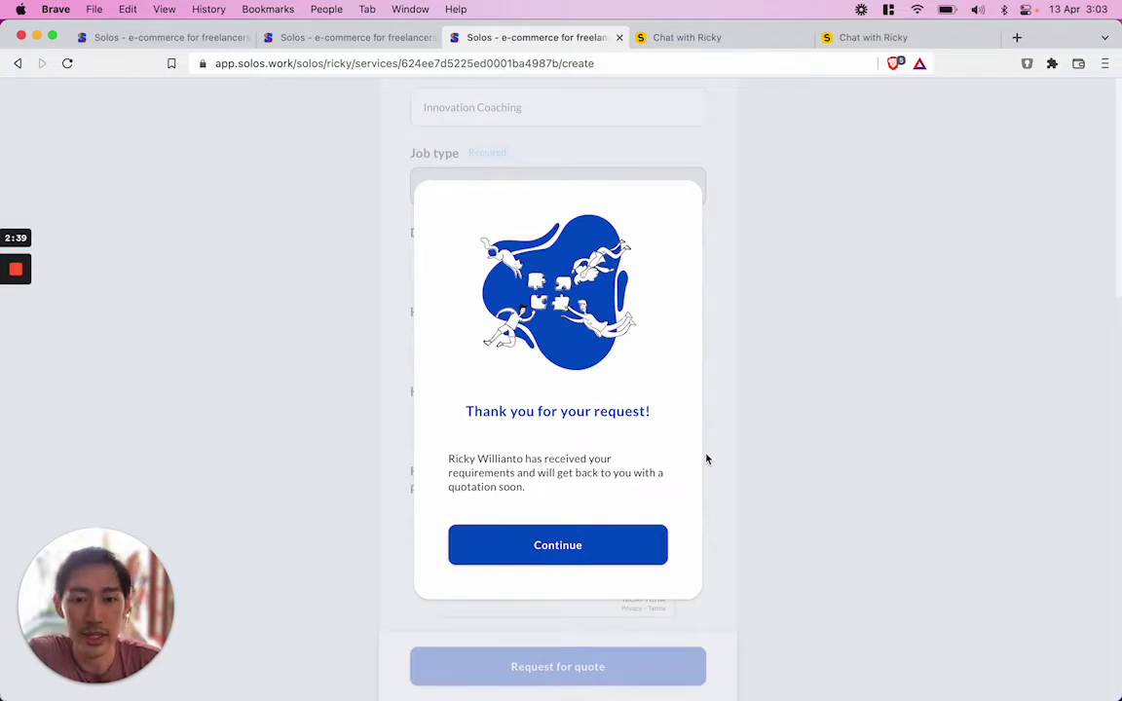
Dismiss the confirmation, reload My Jobs, and open the NEW Innovation Coaching job.
{"action": "left_click", "coordinate": [624, 545]}
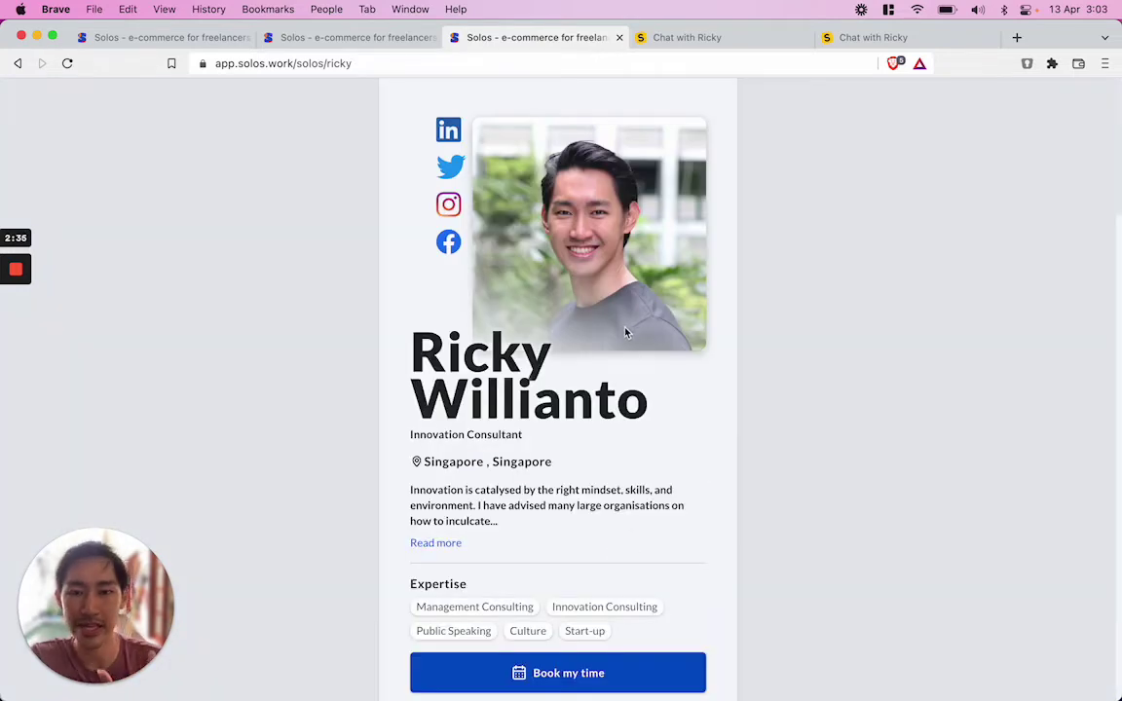
{"action": "left_click", "coordinate": [190, 37]}
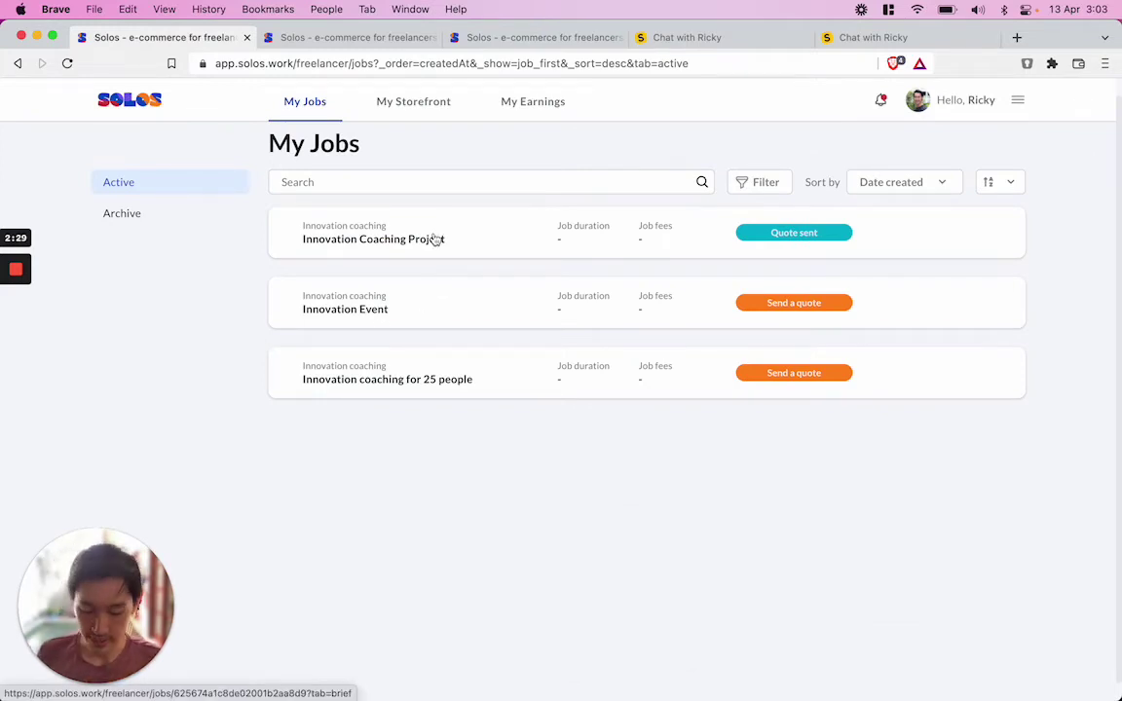
{"action": "key", "text": "super+r"}
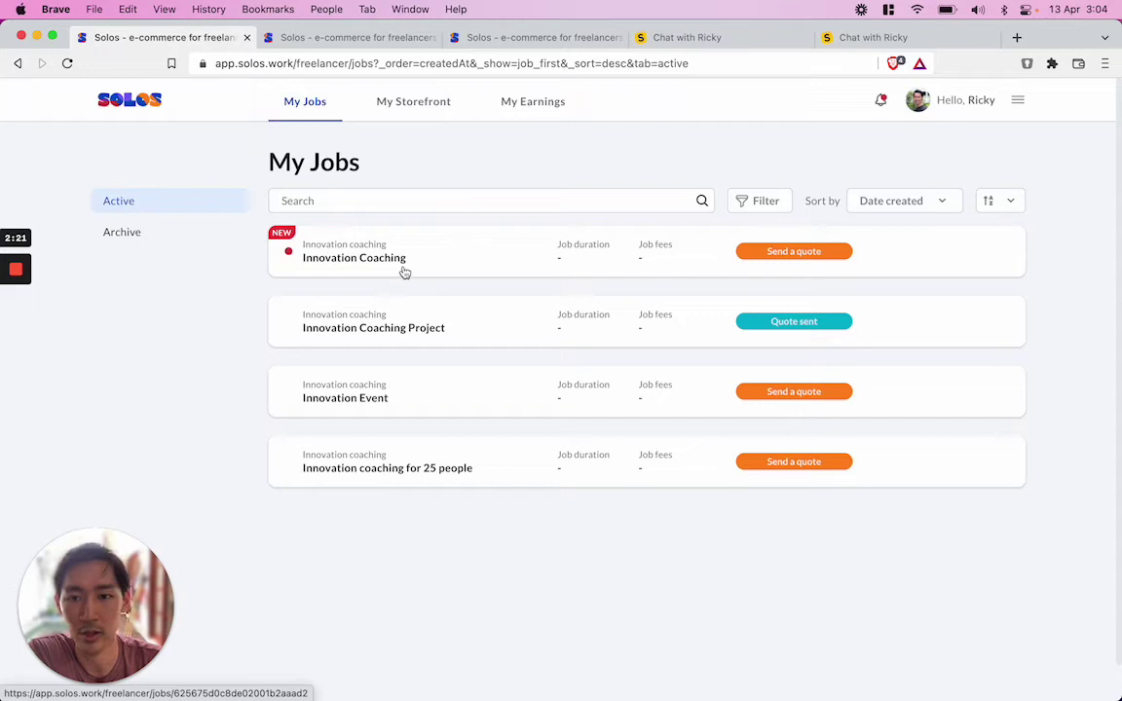
{"action": "left_click", "coordinate": [448, 263]}
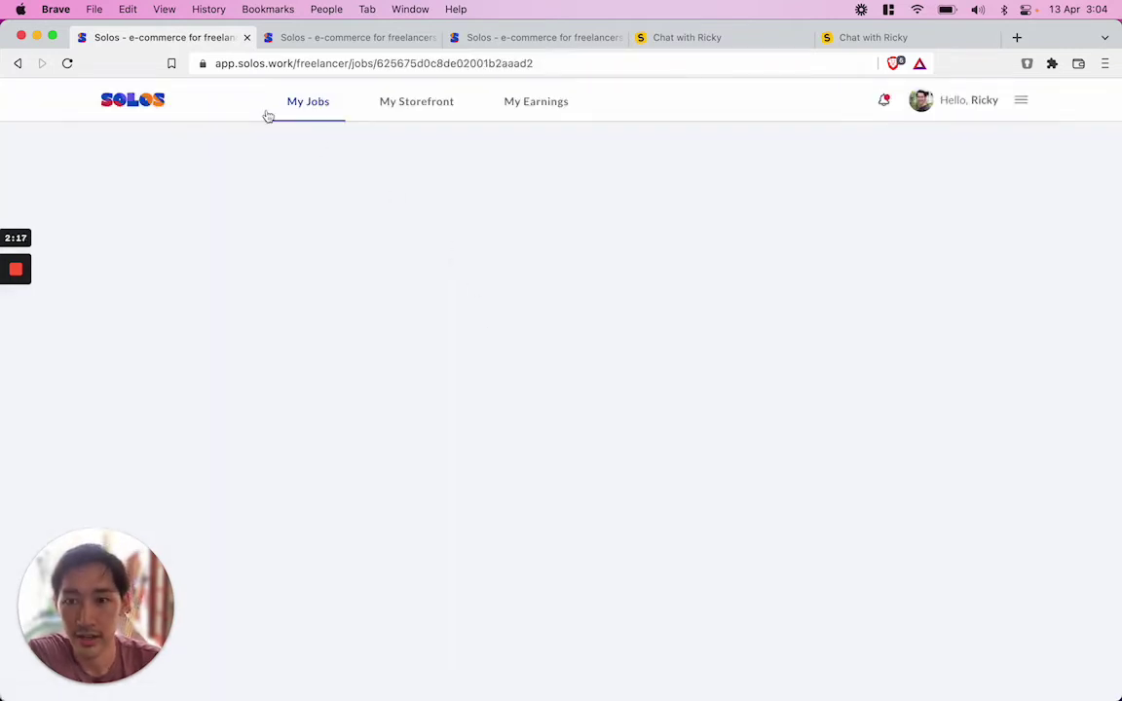
Reload the job page, review its chat and attachments, then quote from the job brief.
{"action": "left_click", "coordinate": [67, 63]}
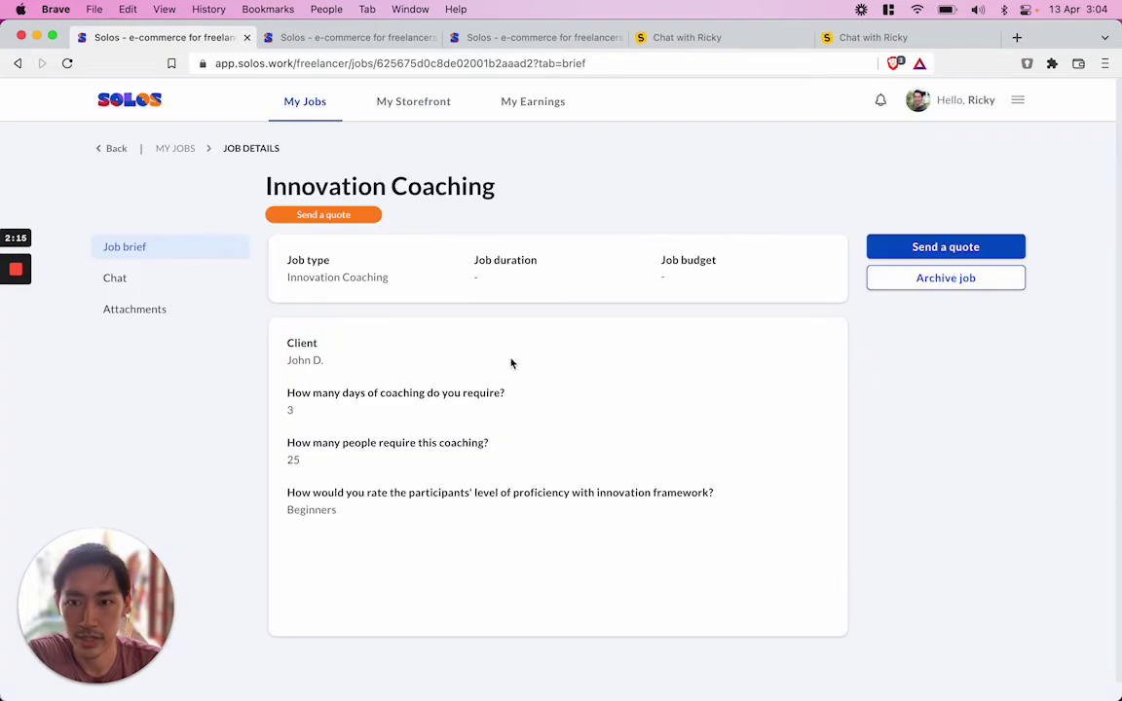
{"action": "scroll", "coordinate": [504, 280], "scroll_direction": "down", "scroll_amount": 1}
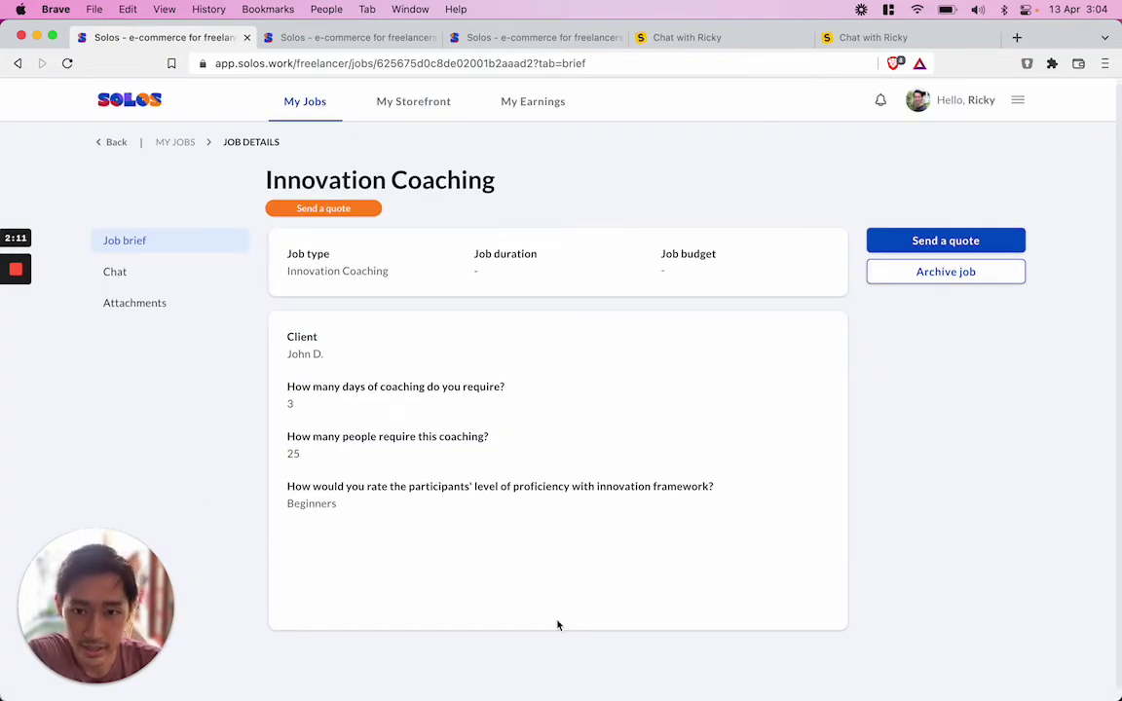
{"action": "left_click", "coordinate": [207, 278]}
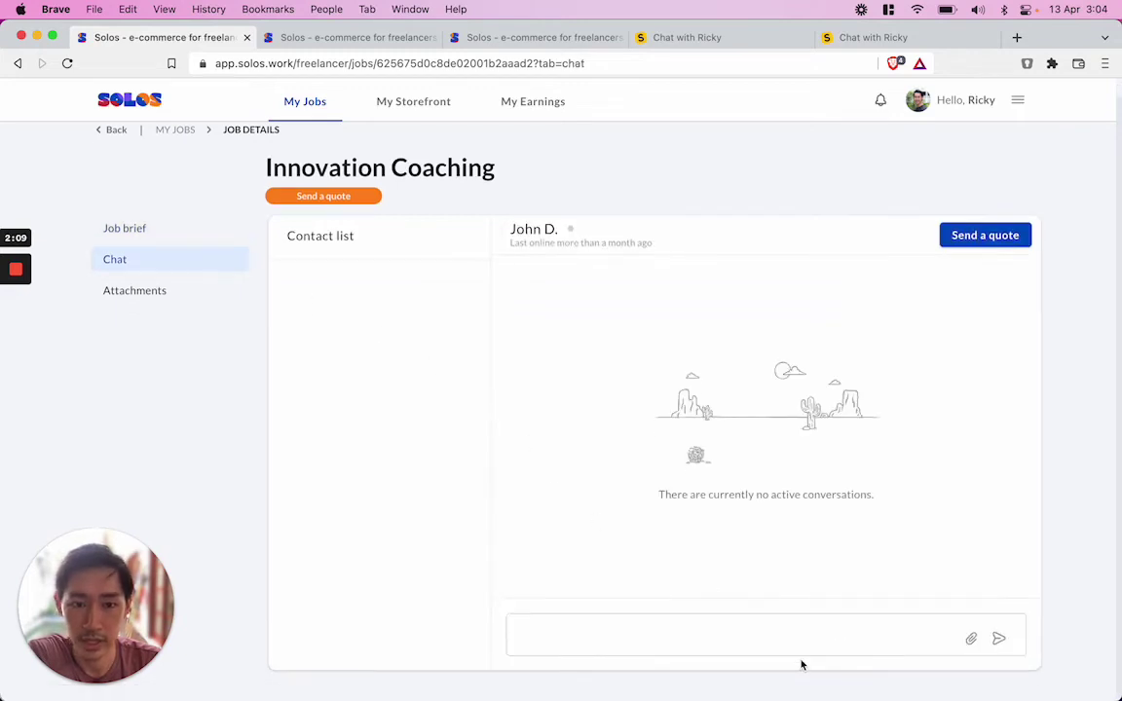
{"action": "left_click", "coordinate": [150, 293]}
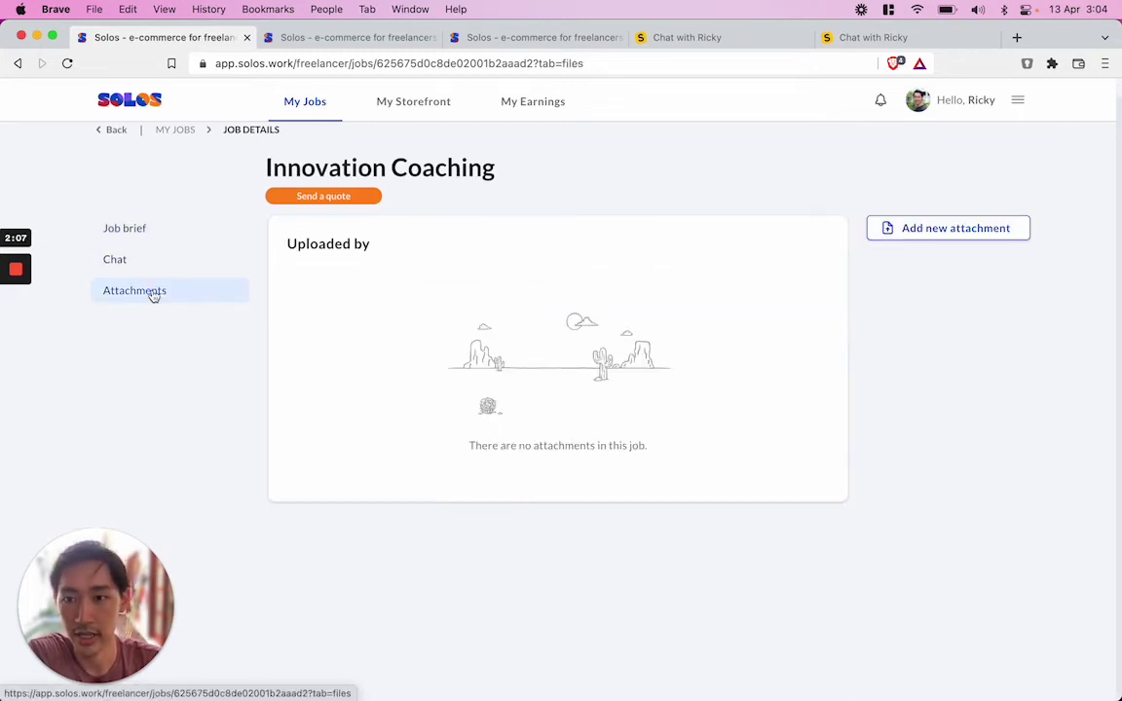
{"action": "left_click", "coordinate": [168, 236]}
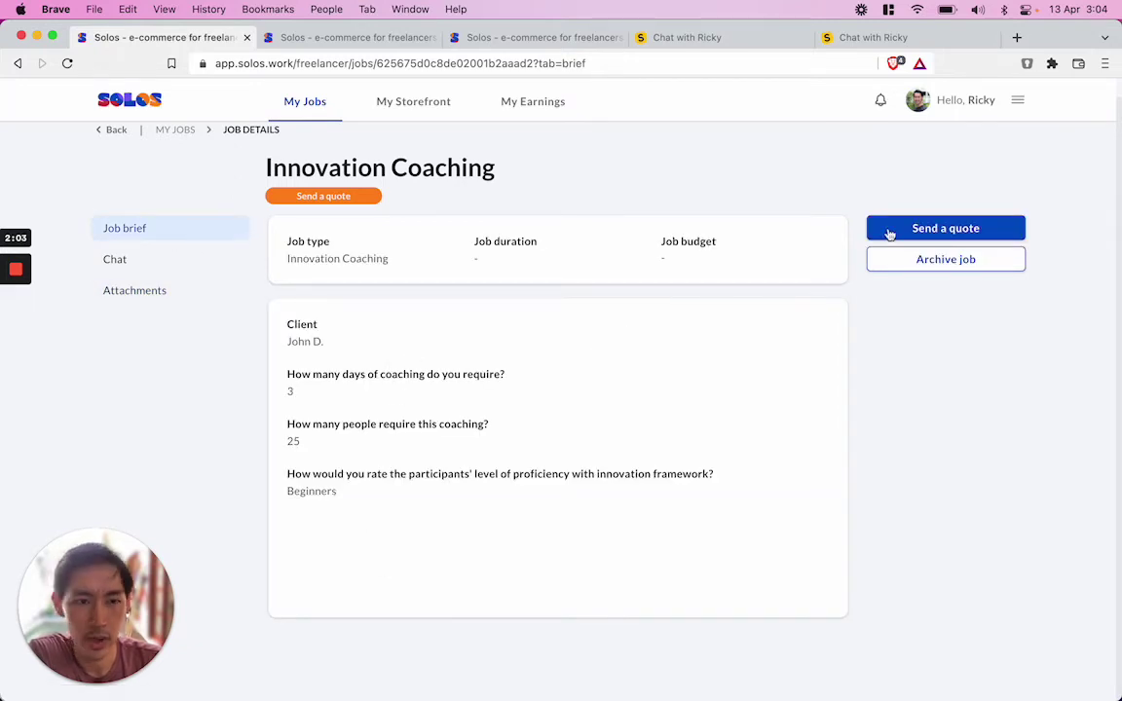
{"action": "left_click", "coordinate": [925, 227]}
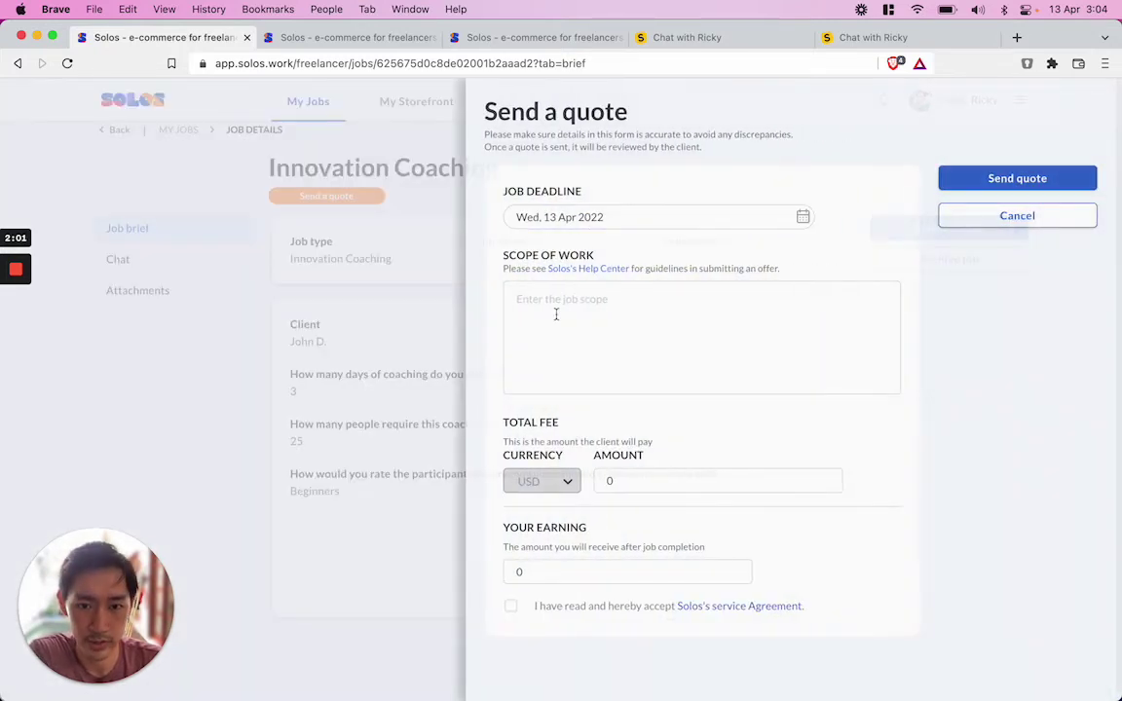
Enter scope '3 days for 25 pax, accommodation paid by client', amount 30,000, and accept the agreement.
{"action": "left_click", "coordinate": [483, 283]}
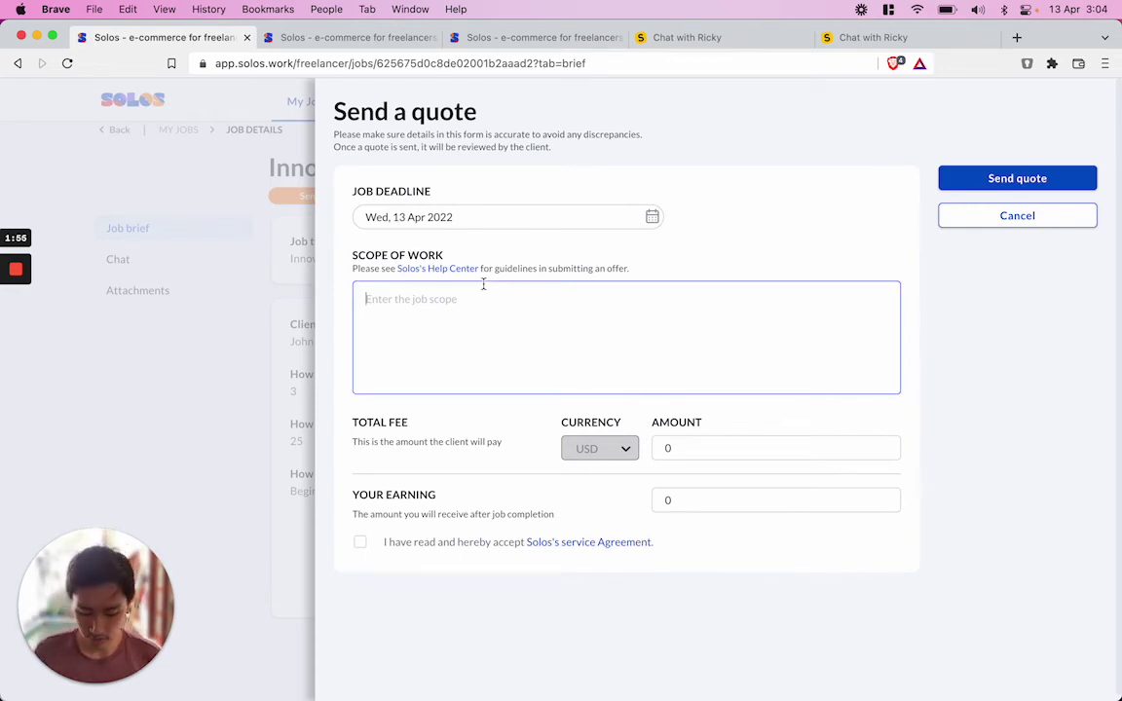
{"action": "type", "text": "Innovation coaching for 3 days"}
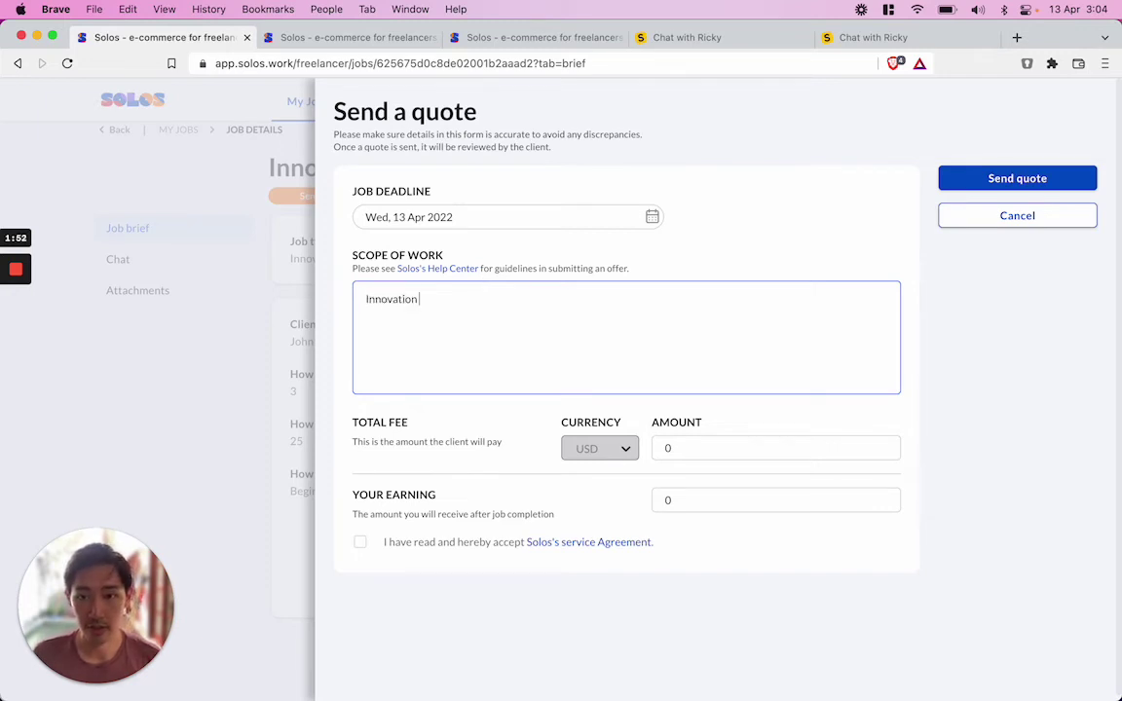
{"action": "type", "text": " for 25r p"}
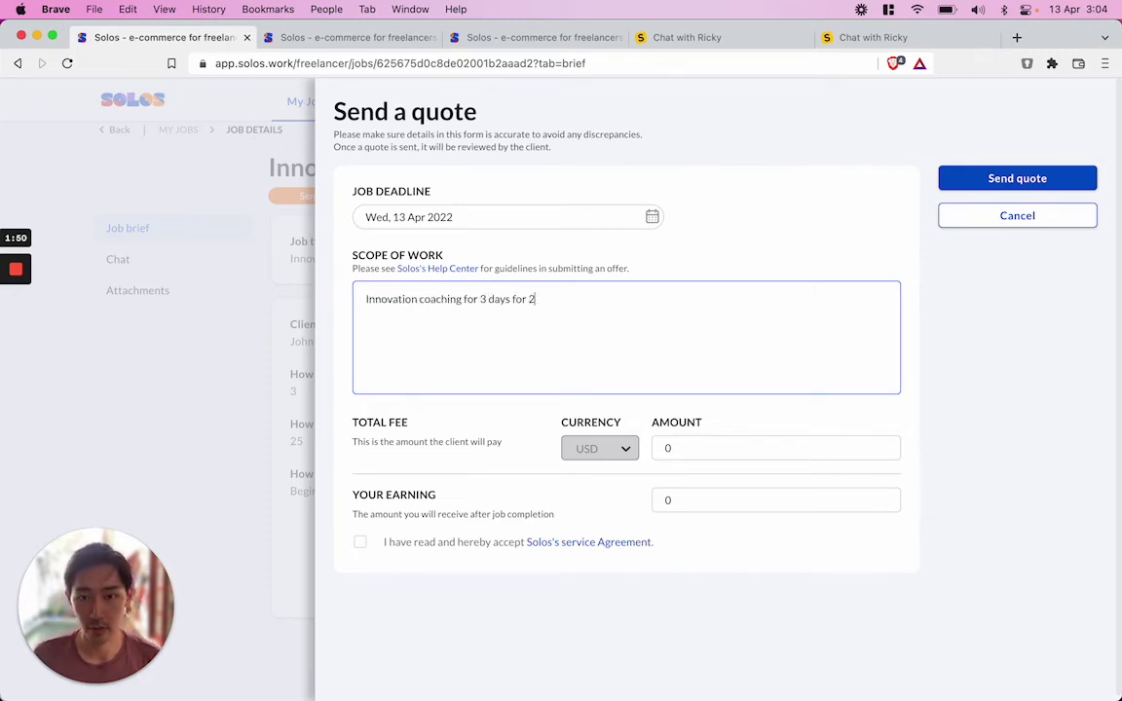
{"action": "key", "text": "BackSpace"}
{"action": "type", "text": "pax "}
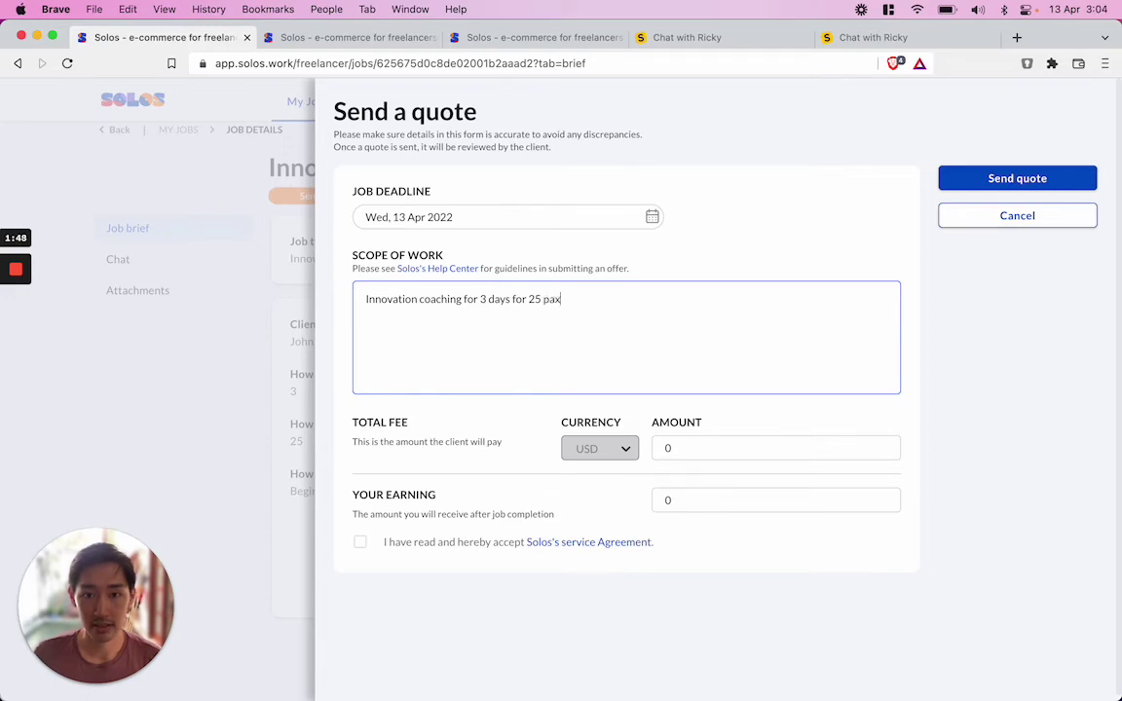
{"action": "type", "text": "Accommodation paid by"}
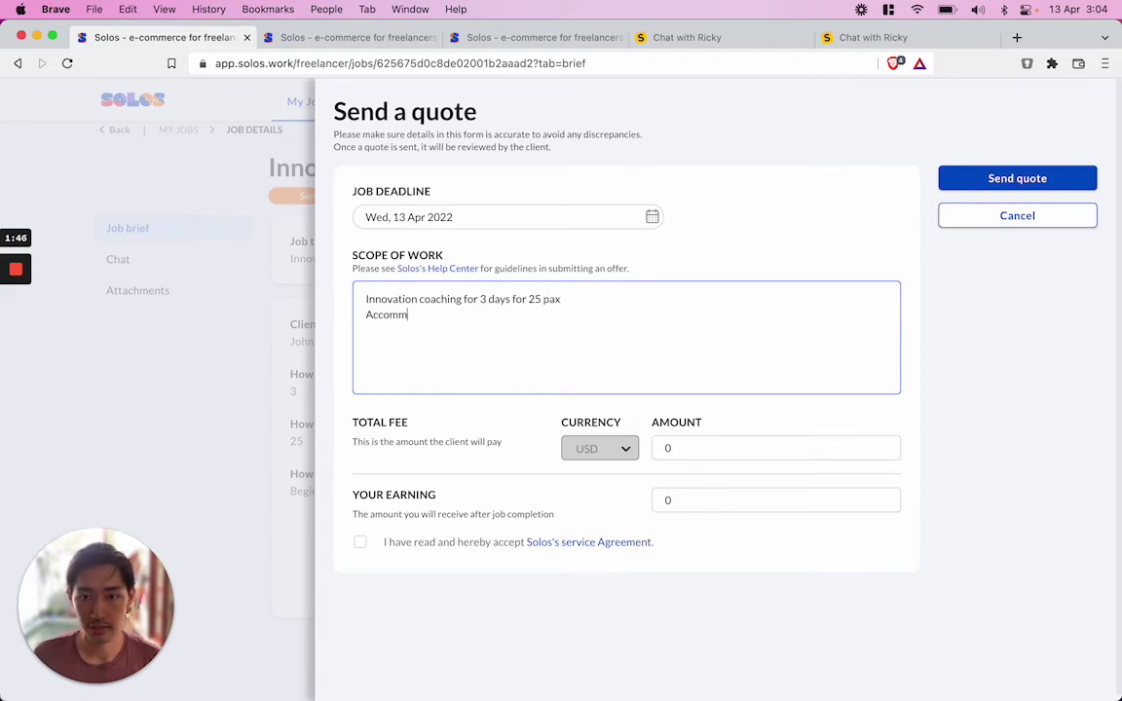
{"action": "type", "text": " client"}
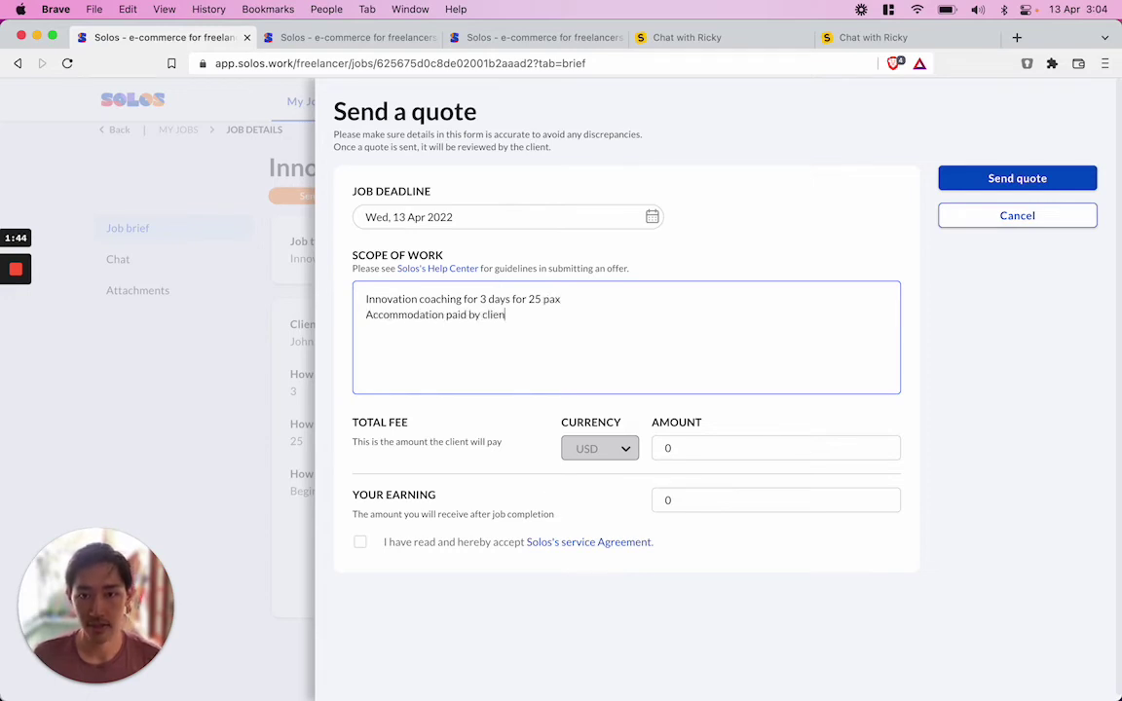
{"action": "left_click", "coordinate": [696, 449]}
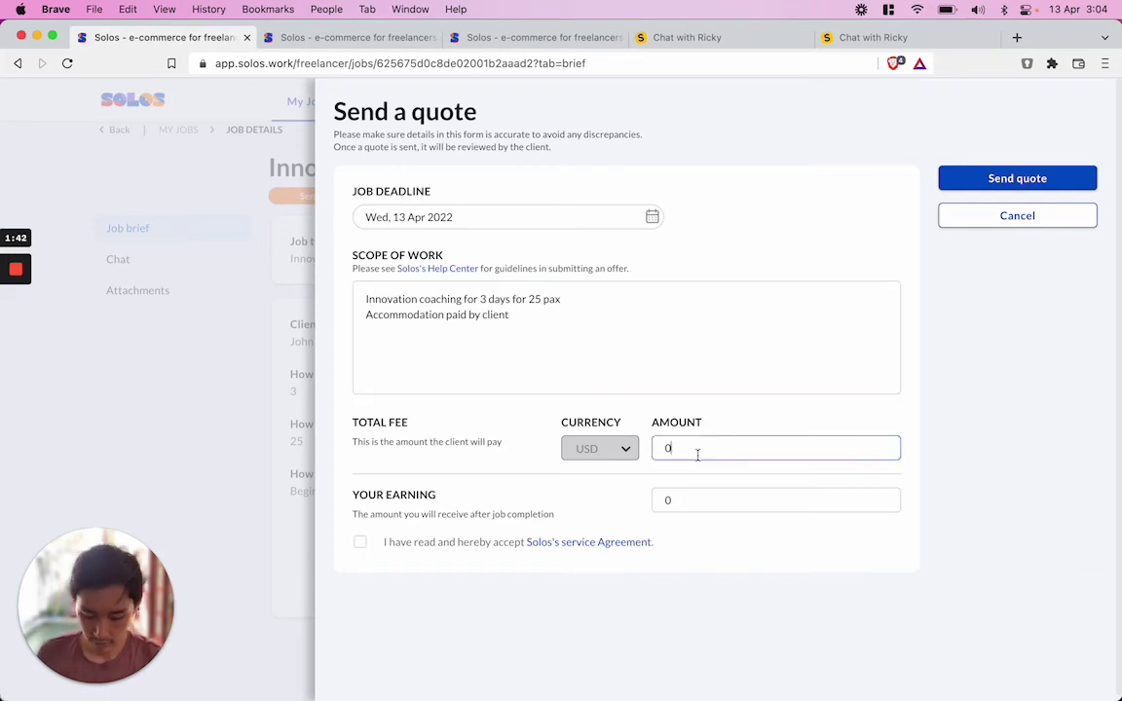
{"action": "type", "text": "000"}
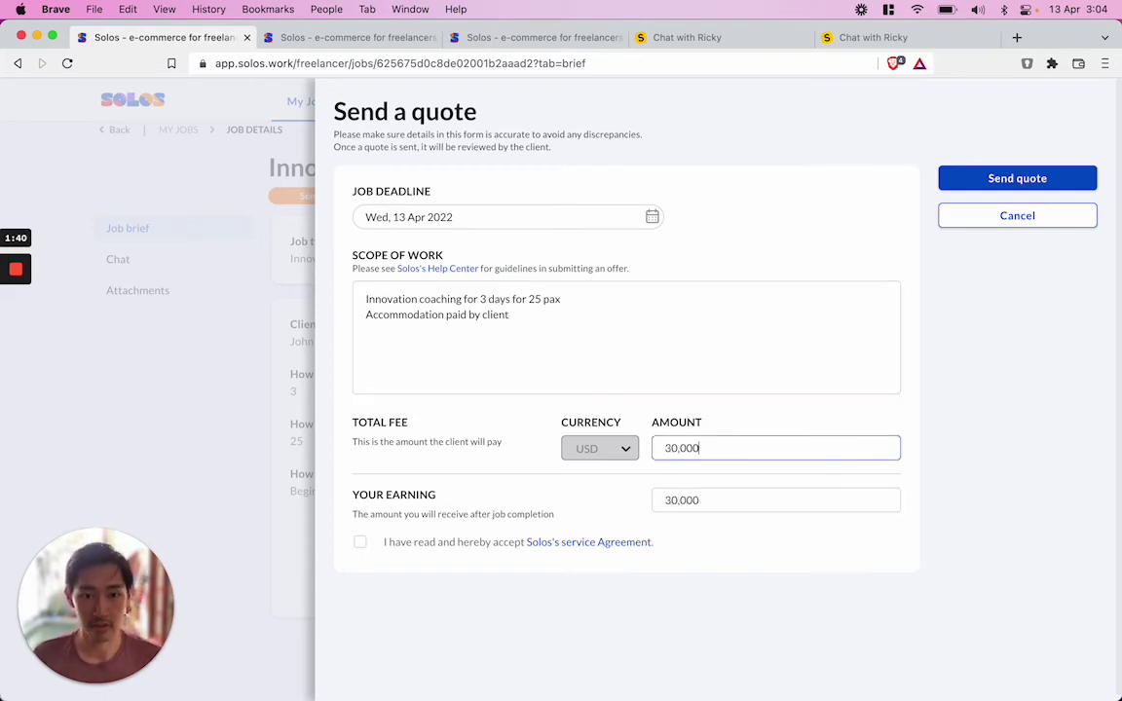
{"action": "left_click", "coordinate": [360, 543]}
Confirm sending the USD 30,000 quote and go back to My Jobs.
{"action": "left_click", "coordinate": [951, 191]}
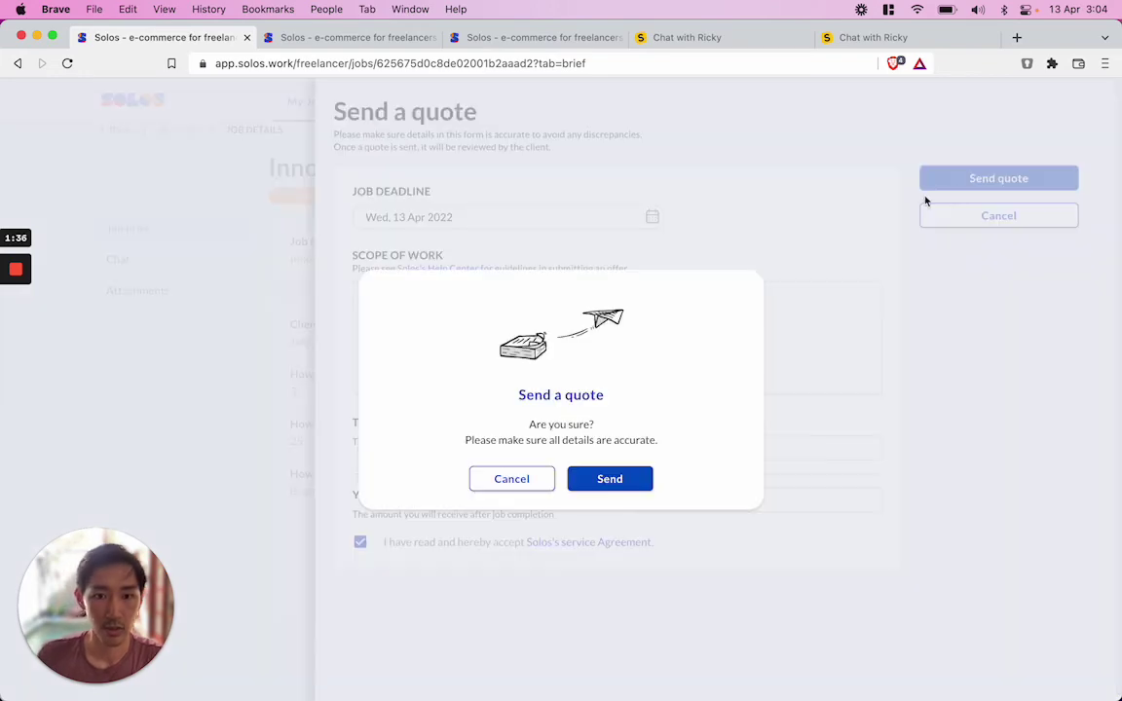
{"action": "left_click", "coordinate": [607, 477]}
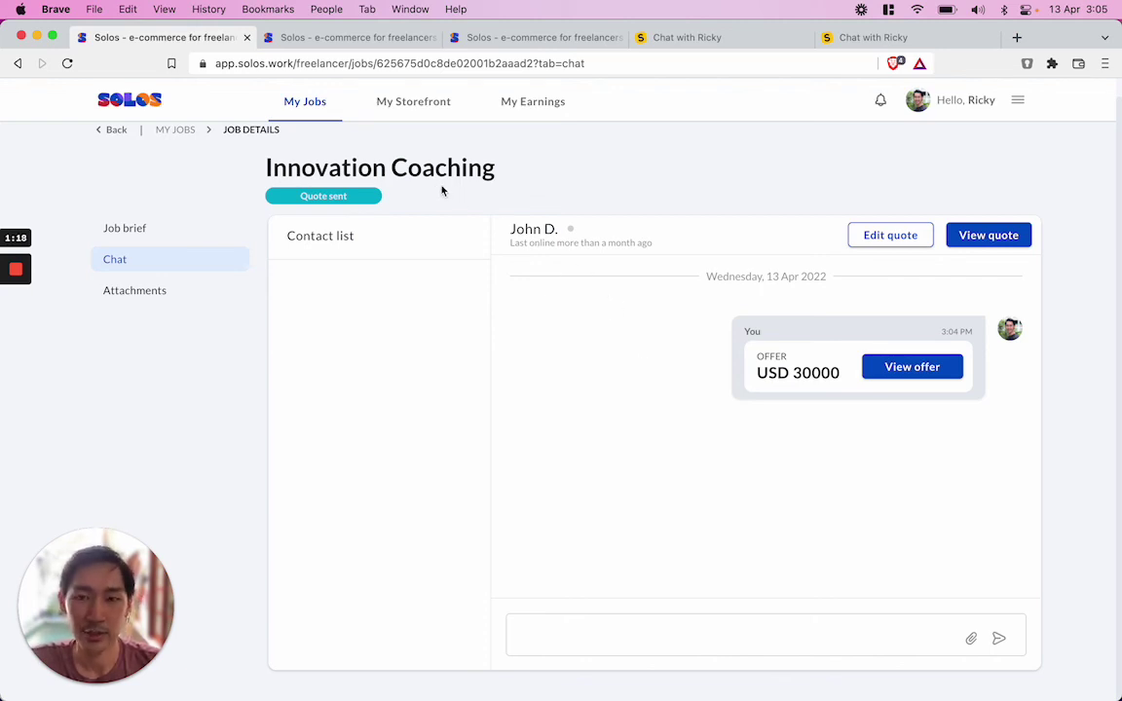
{"action": "left_click", "coordinate": [321, 101]}
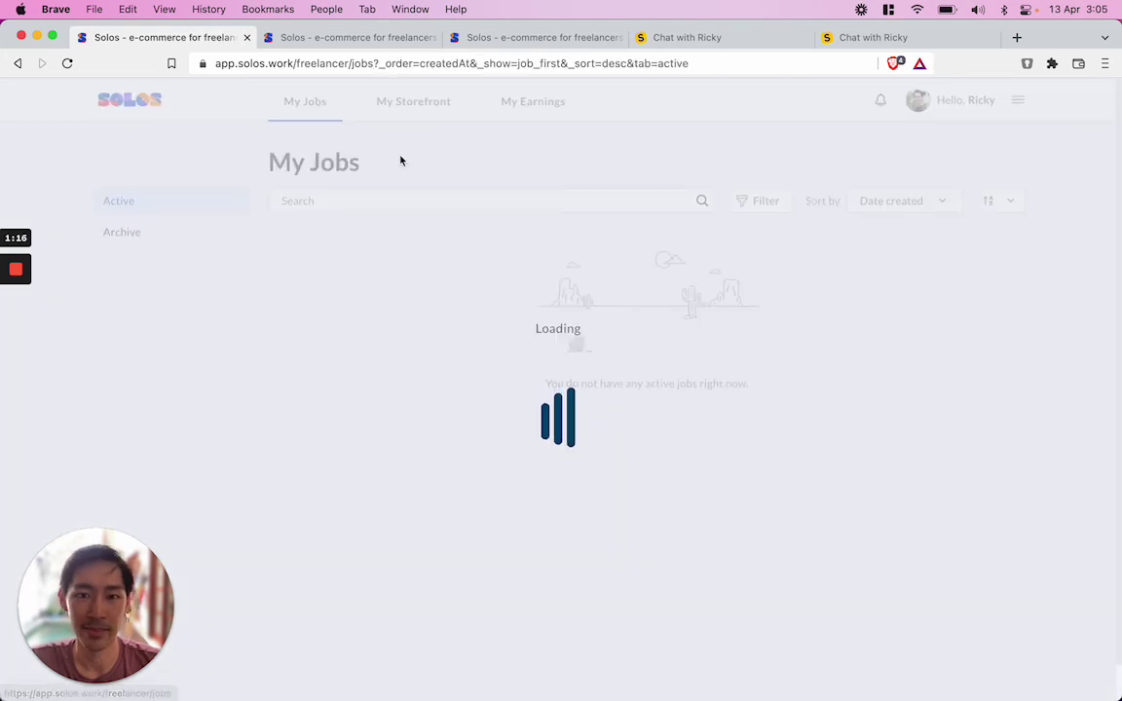